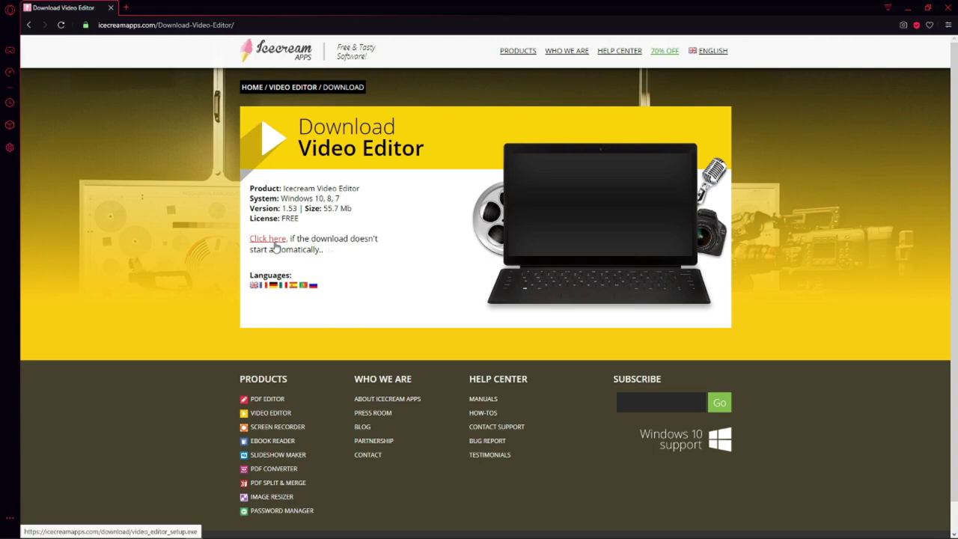
# Download the Icecream Video Editor installer to drive E as video_editor_setup and show the downloaded file in its folder.
pyautogui.click(275, 241)
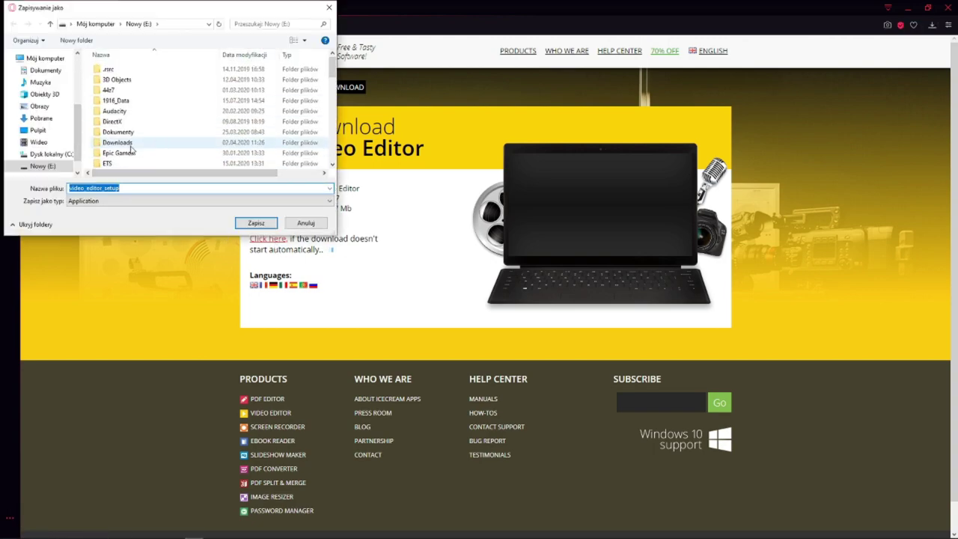
pyautogui.scroll(-1, 131, 150)
pyautogui.scroll(1, 132, 150)
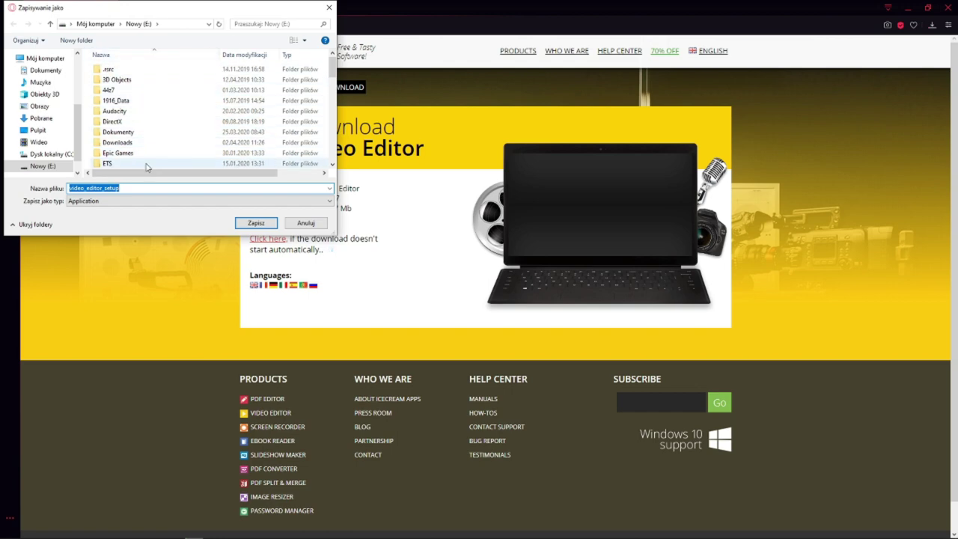
pyautogui.click(256, 223)
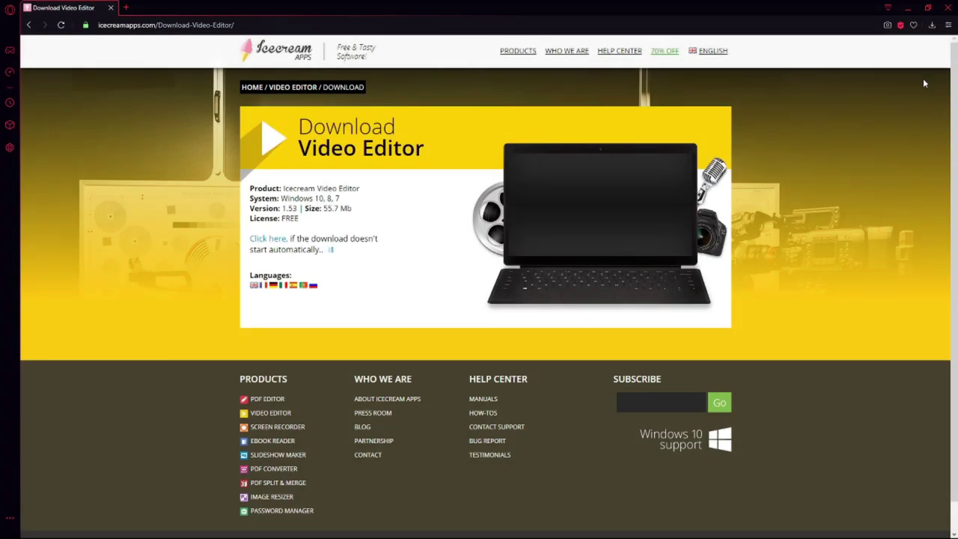
pyautogui.click(932, 27)
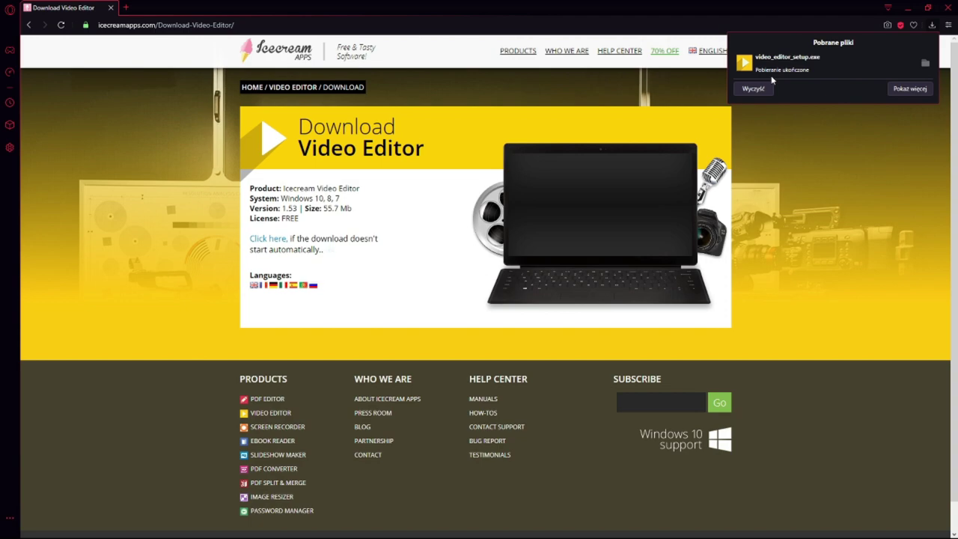
pyautogui.click(925, 63)
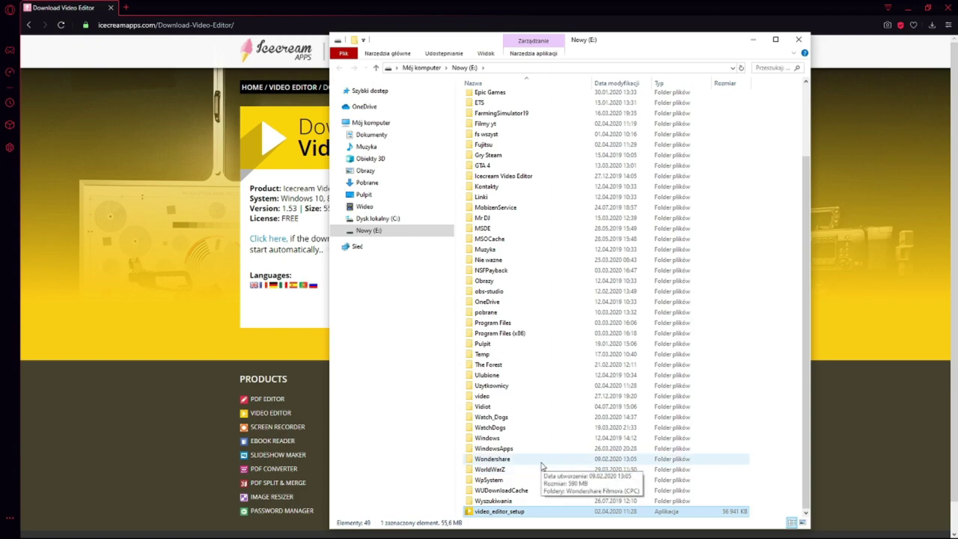
pyautogui.doubleClick(523, 512)
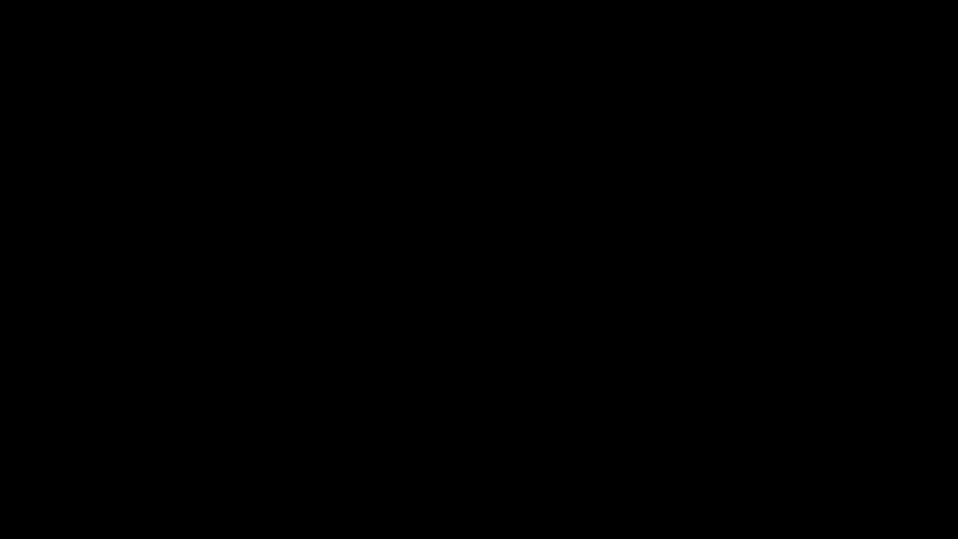
pyautogui.click(446, 319)
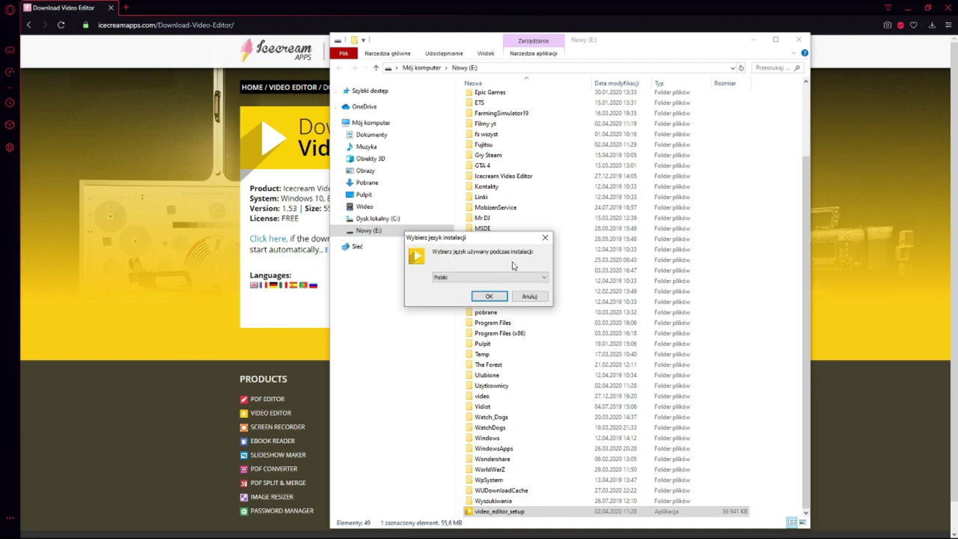
pyautogui.click(540, 277)
pyautogui.scroll(-3, 472, 369)
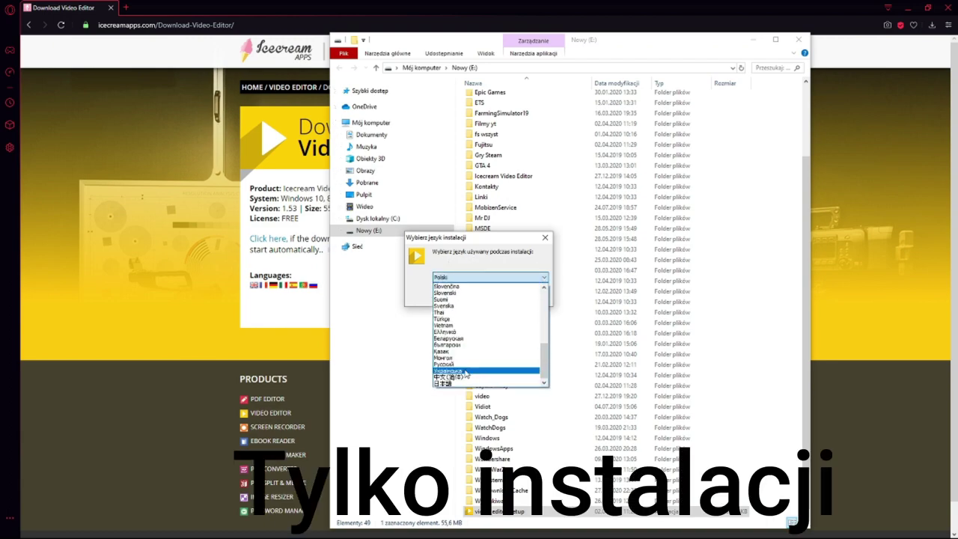
pyautogui.scroll(5, 466, 373)
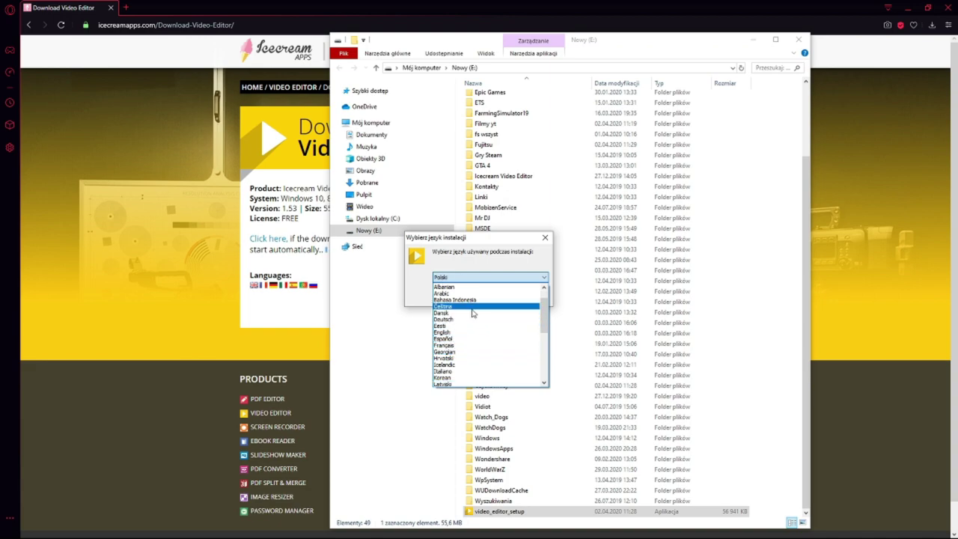
pyautogui.scroll(-1, 446, 313)
pyautogui.click(367, 348)
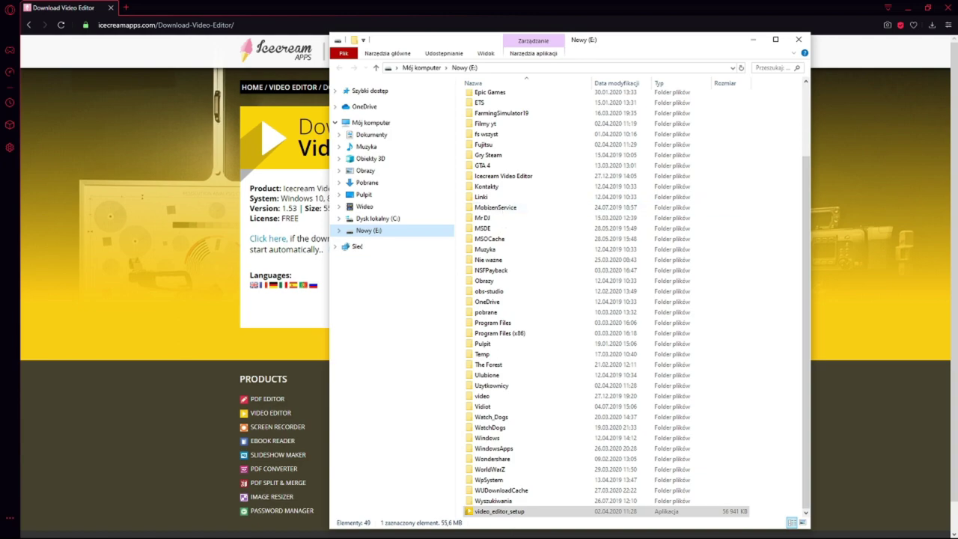
# Install Icecream Video Editor from video_editor_setup in Polish, accepting the licence agreement and keeping the desktop icon and codecs options.
pyautogui.doubleClick(516, 512)
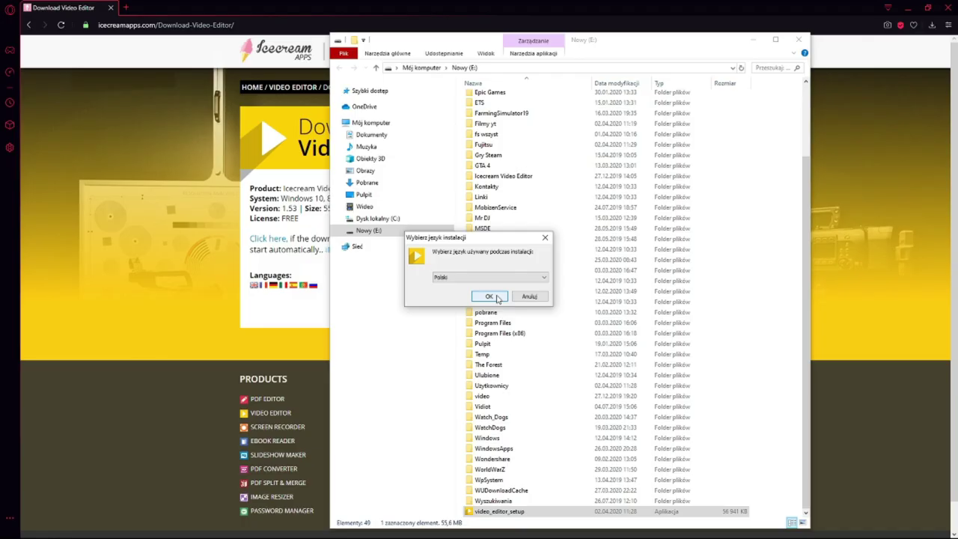
pyautogui.click(489, 295)
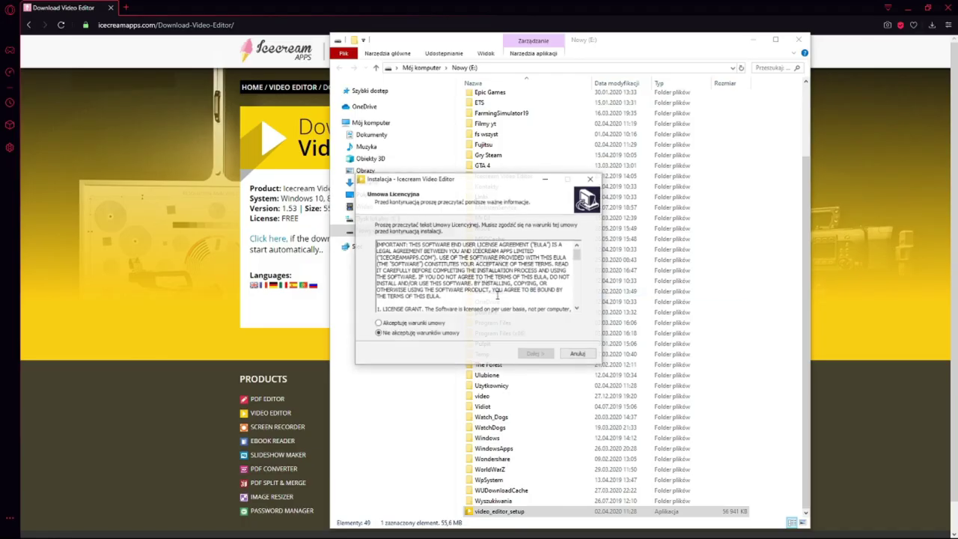
pyautogui.click(412, 325)
pyautogui.click(545, 355)
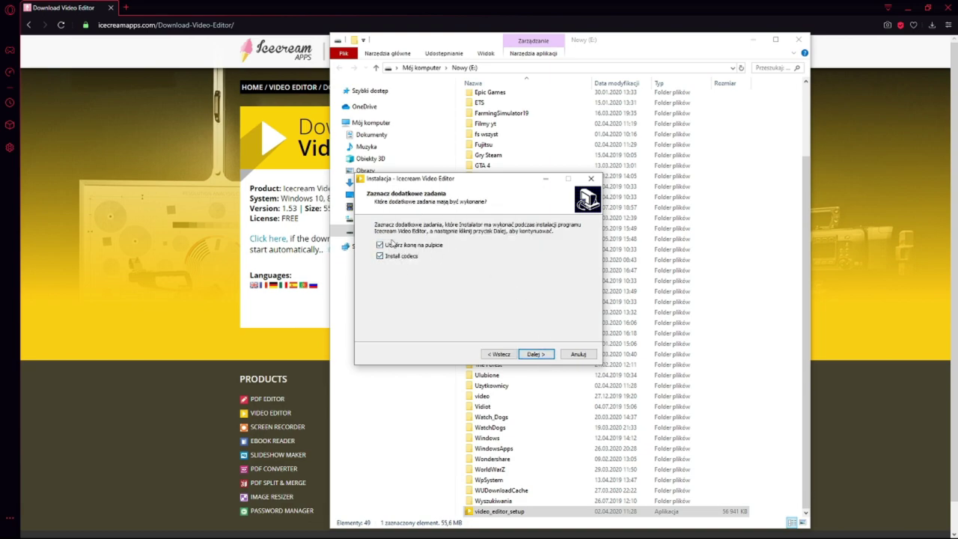
pyautogui.click(536, 354)
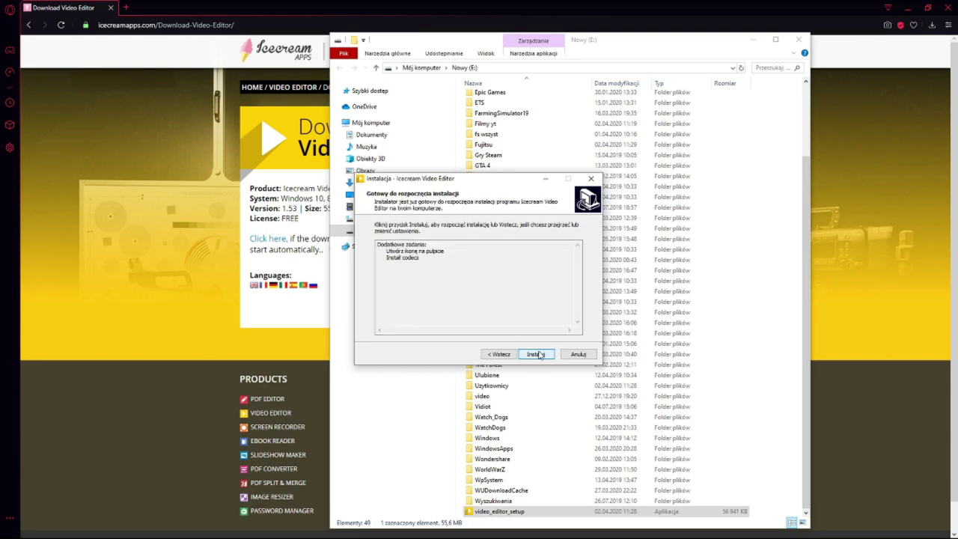
pyautogui.click(536, 354)
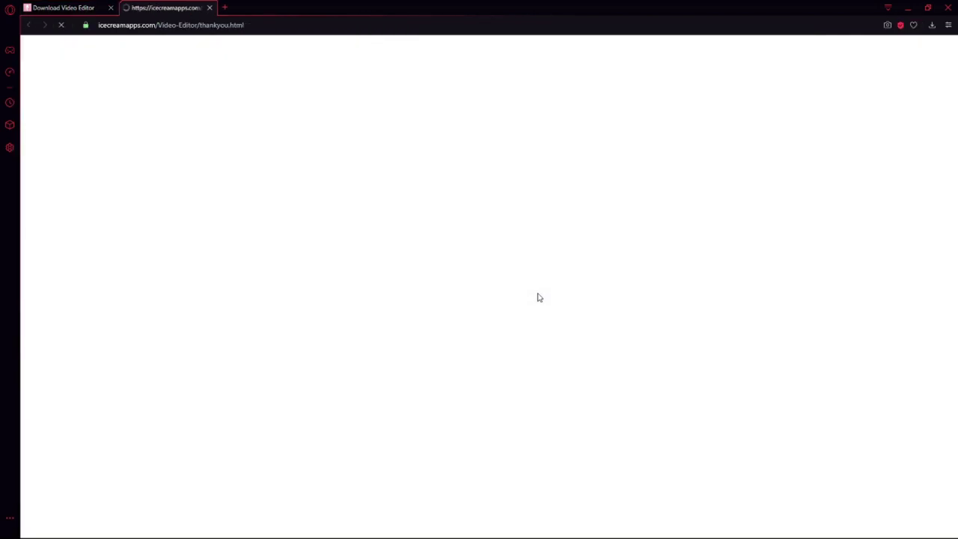
# Look over the installer's thank-you page, and close it together with the browser.
pyautogui.scroll(-3, 447, 146)
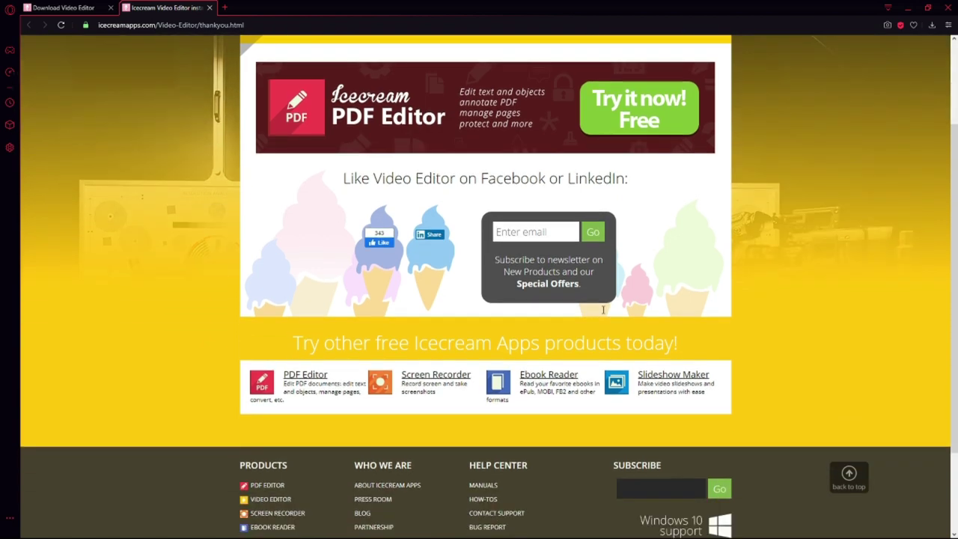
pyautogui.scroll(4, 289, 122)
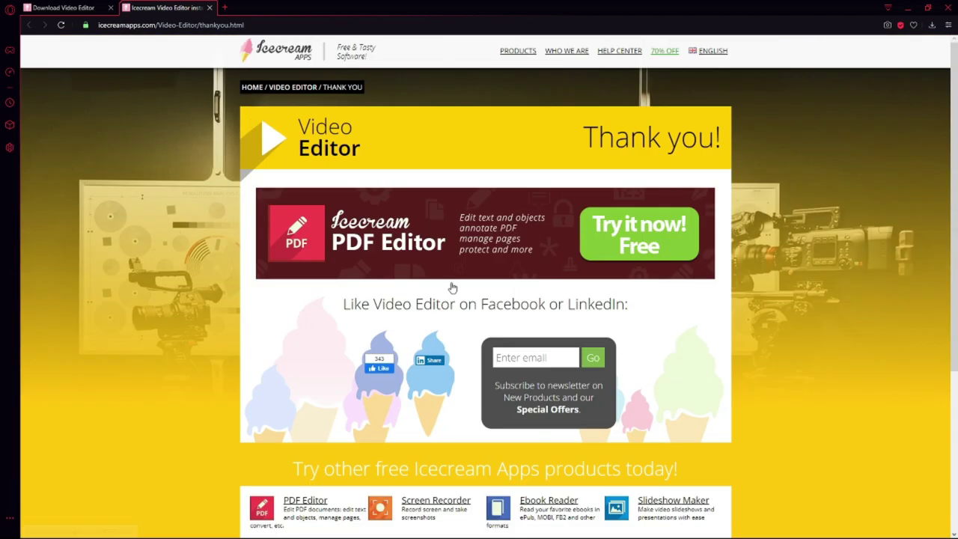
pyautogui.scroll(-2, 306, 399)
pyautogui.scroll(2, 306, 399)
pyautogui.click(209, 7)
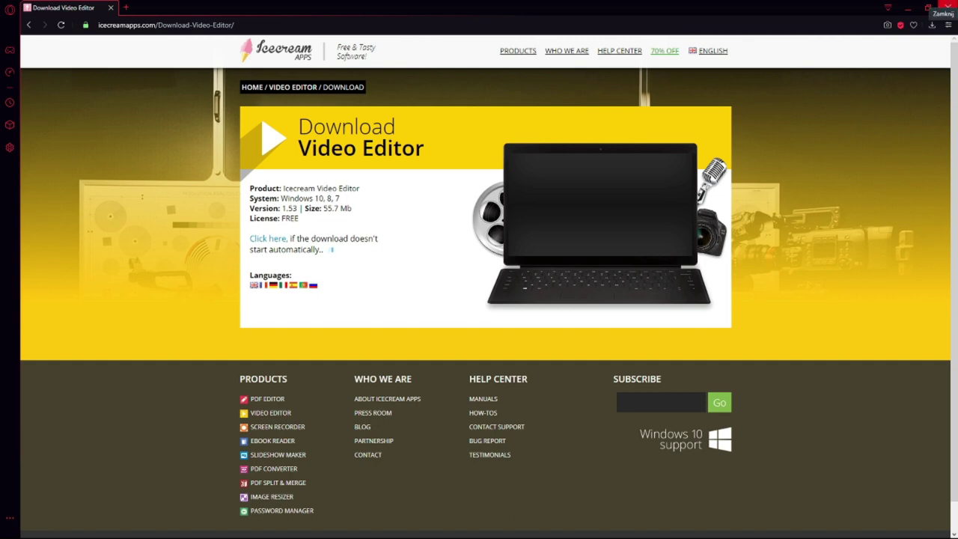
pyautogui.click(948, 7)
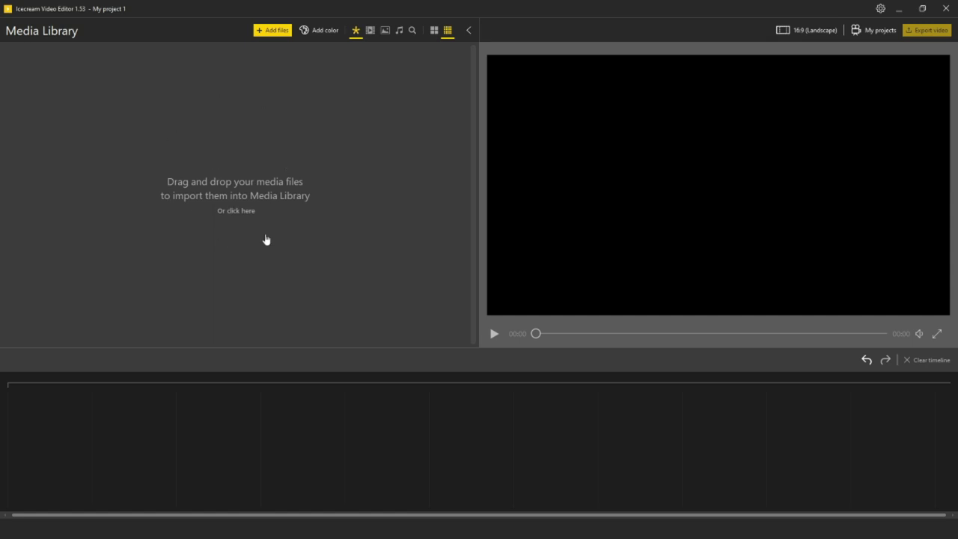
# Import the clips outro new, outro v1 and outro v2 from the Outro folder into the Media Library.
pyautogui.click(246, 211)
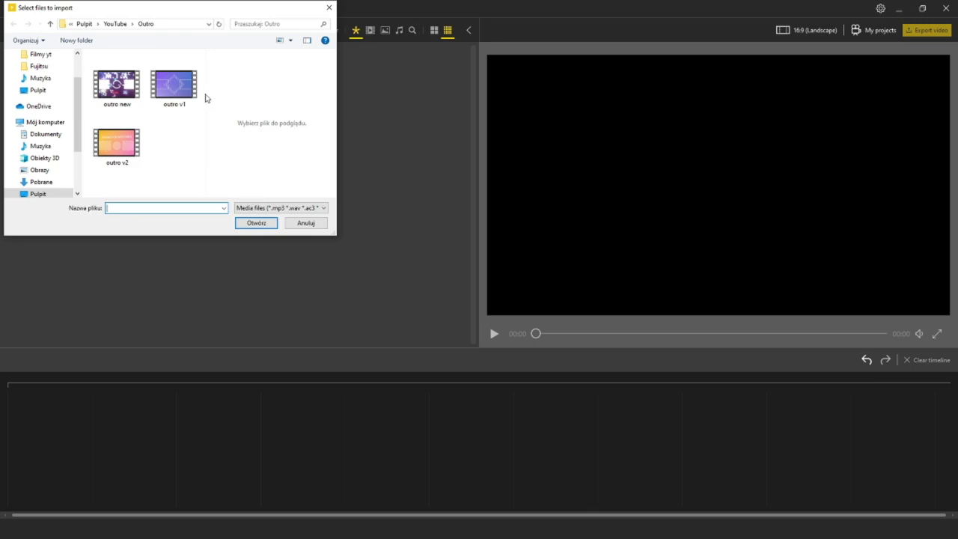
pyautogui.moveTo(165, 185); pyautogui.dragTo(111, 72)
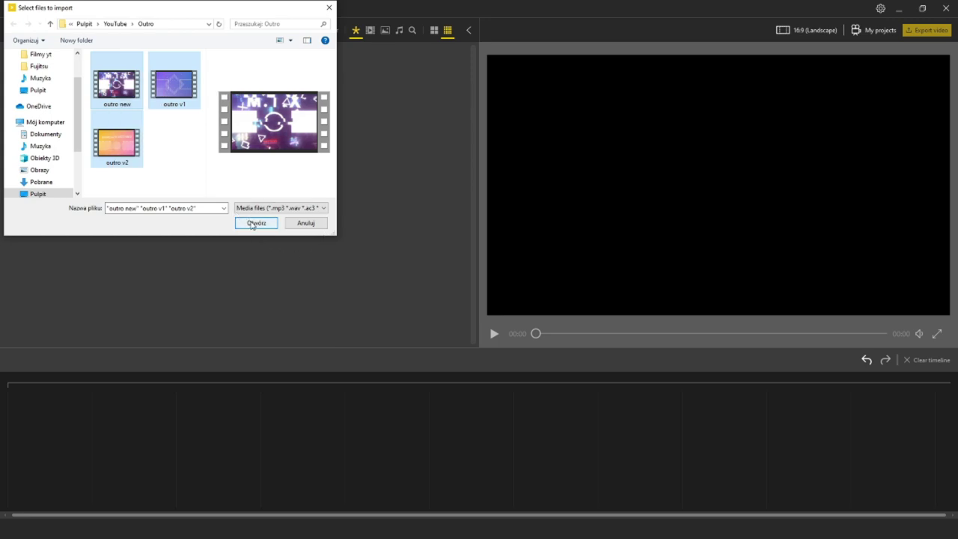
pyautogui.click(252, 223)
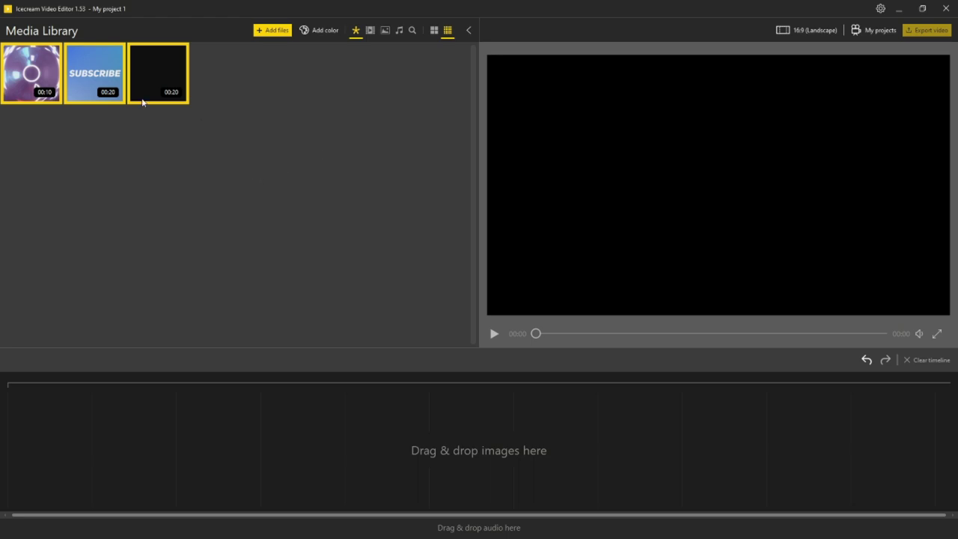
pyautogui.moveTo(130, 85)
pyautogui.rightClick(262, 168)
pyautogui.click(224, 180)
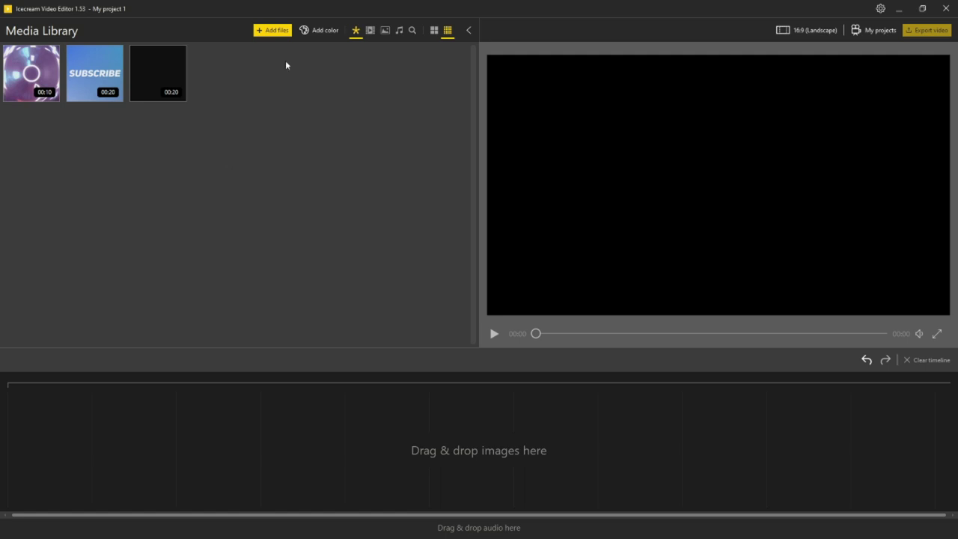
pyautogui.click(271, 33)
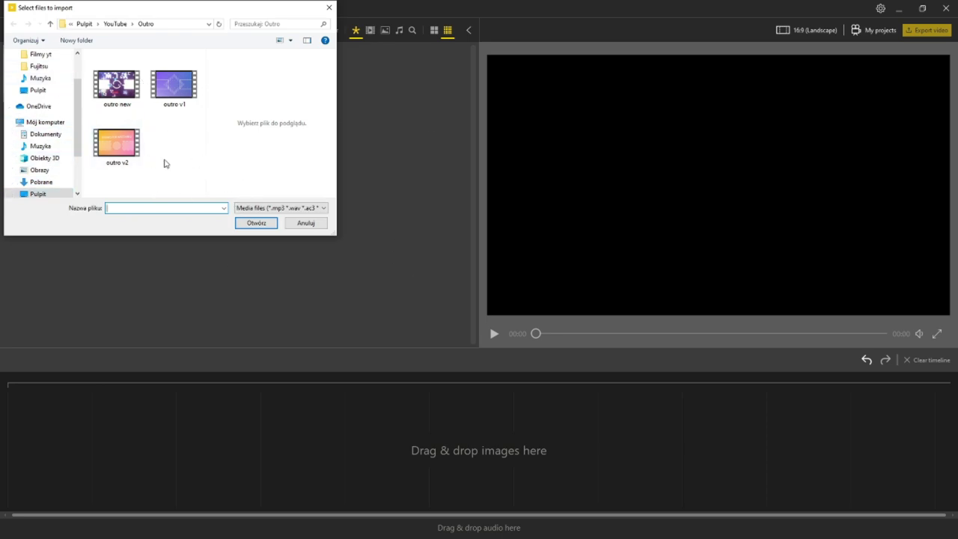
pyautogui.click(299, 226)
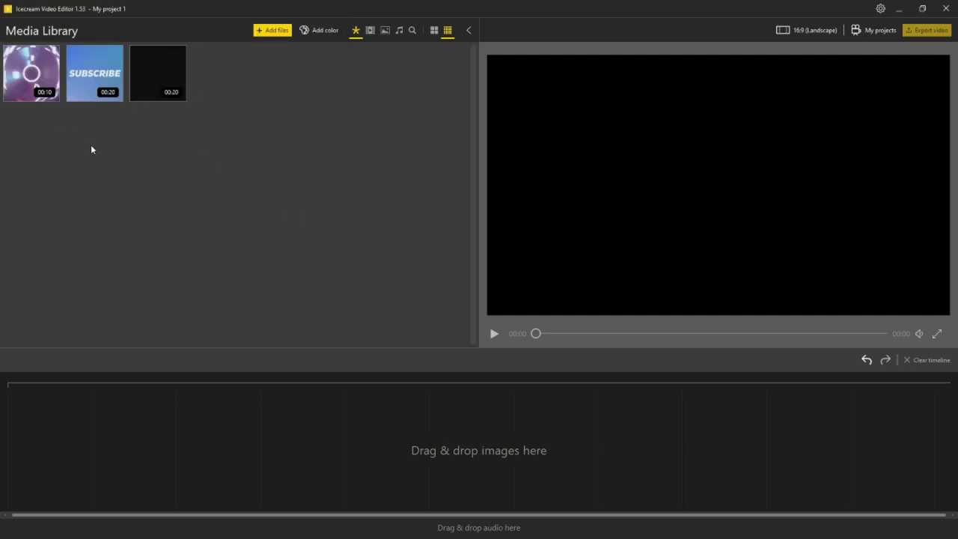
# Place the third library clip, with the black thumbnail, at the start of the timeline and mute the preview sound.
pyautogui.moveTo(148, 75); pyautogui.dragTo(65, 448)
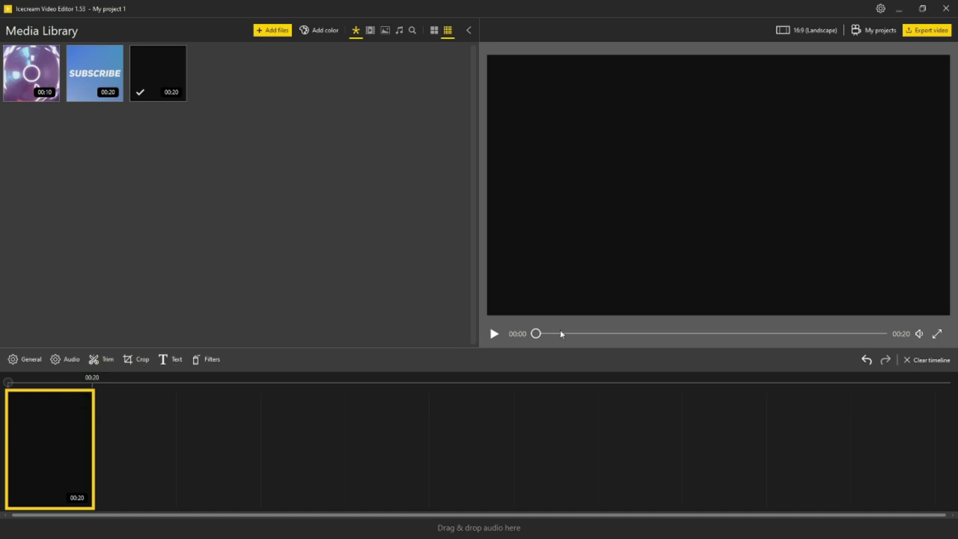
pyautogui.moveTo(917, 334)
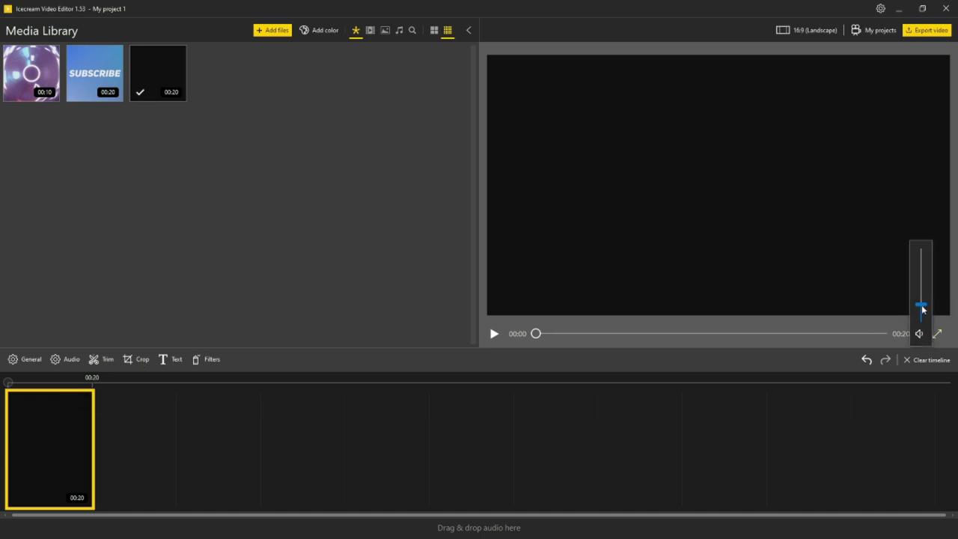
pyautogui.moveTo(924, 310); pyautogui.dragTo(923, 342)
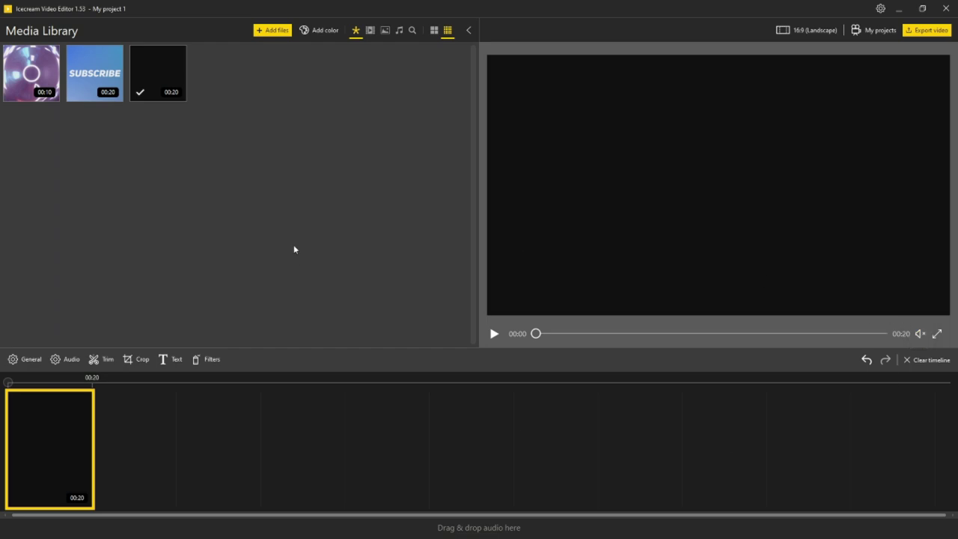
# Play the beginning of the timeline clip in the preview and return the playhead to the start.
pyautogui.click(495, 334)
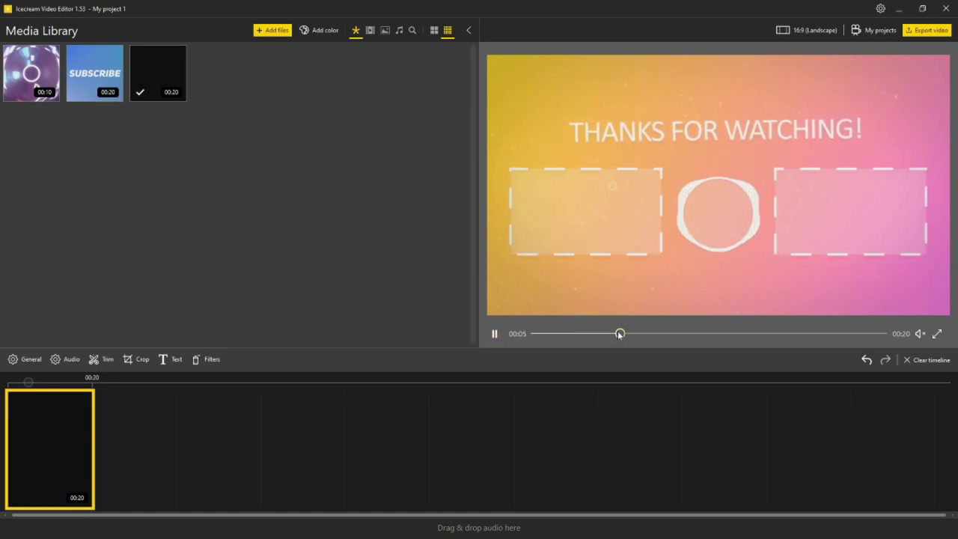
pyautogui.click(495, 334)
pyautogui.click(534, 334)
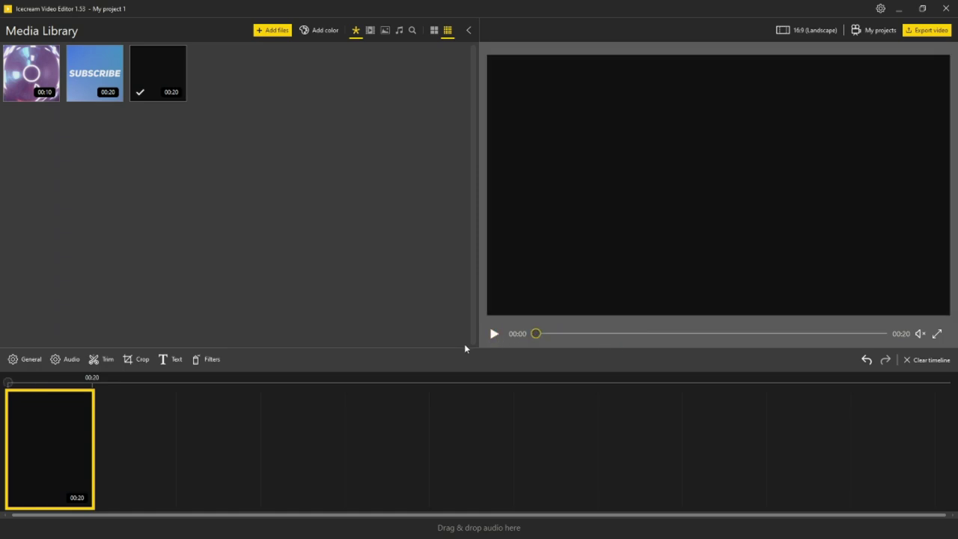
pyautogui.moveTo(8, 383); pyautogui.dragTo(1, 402)
# Add the outro new clip after the first clip on the timeline and preview several moments of the first clip.
pyautogui.moveTo(50, 72); pyautogui.dragTo(129, 458)
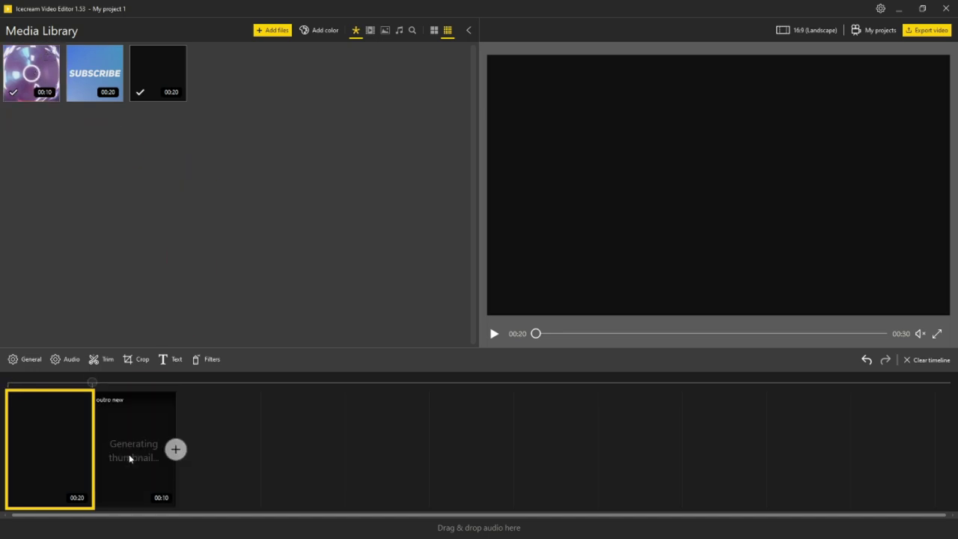
pyautogui.click(116, 438)
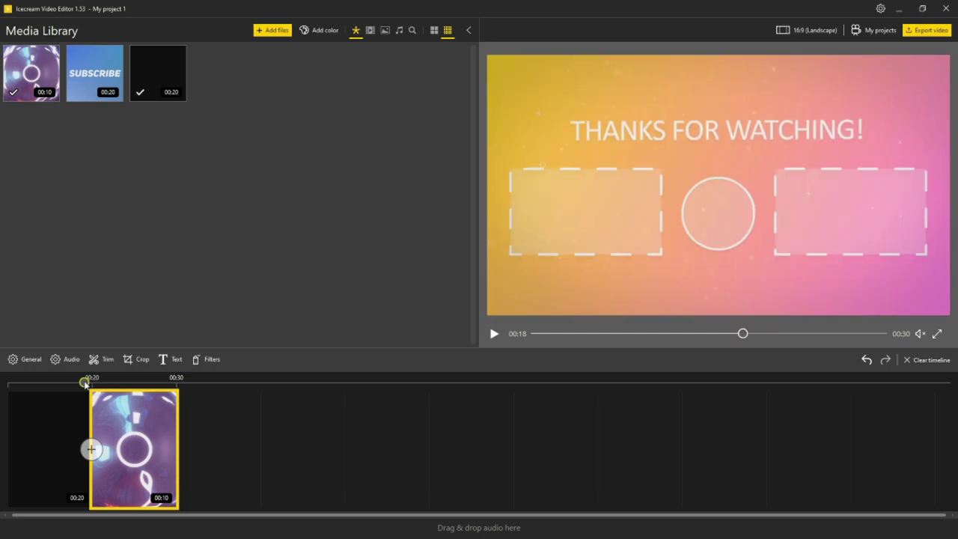
pyautogui.click(63, 404)
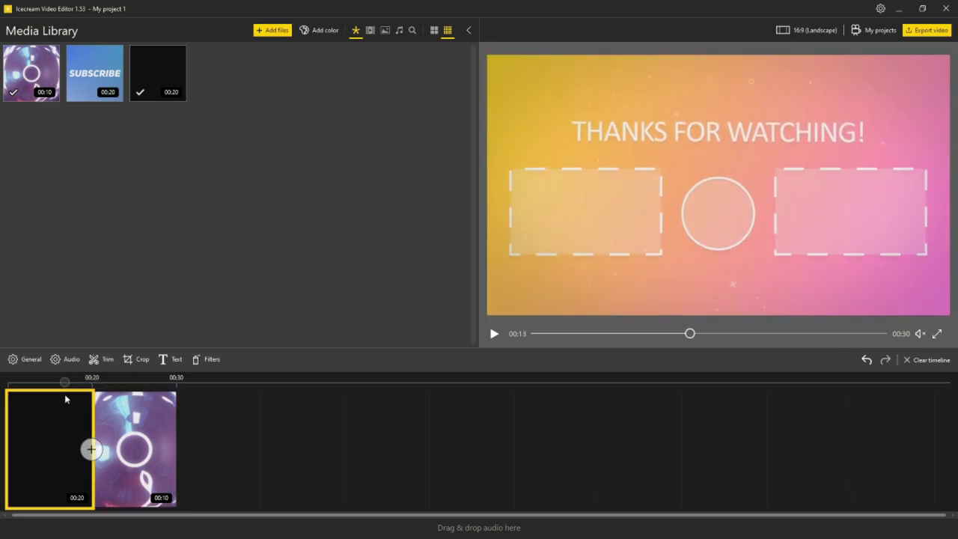
pyautogui.click(32, 406)
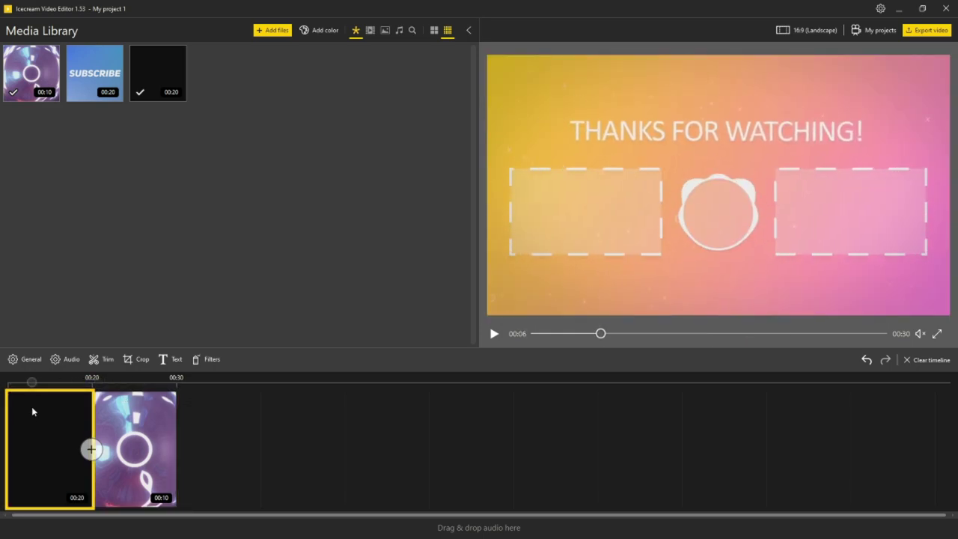
pyautogui.click(37, 412)
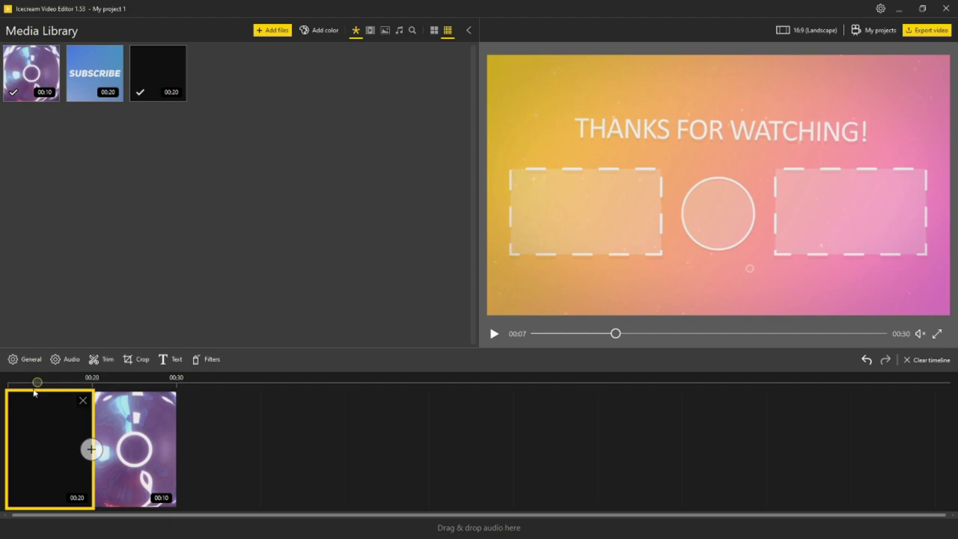
# Preview moments in both timeline clips, ending at the start of the second clip.
pyautogui.click(121, 382)
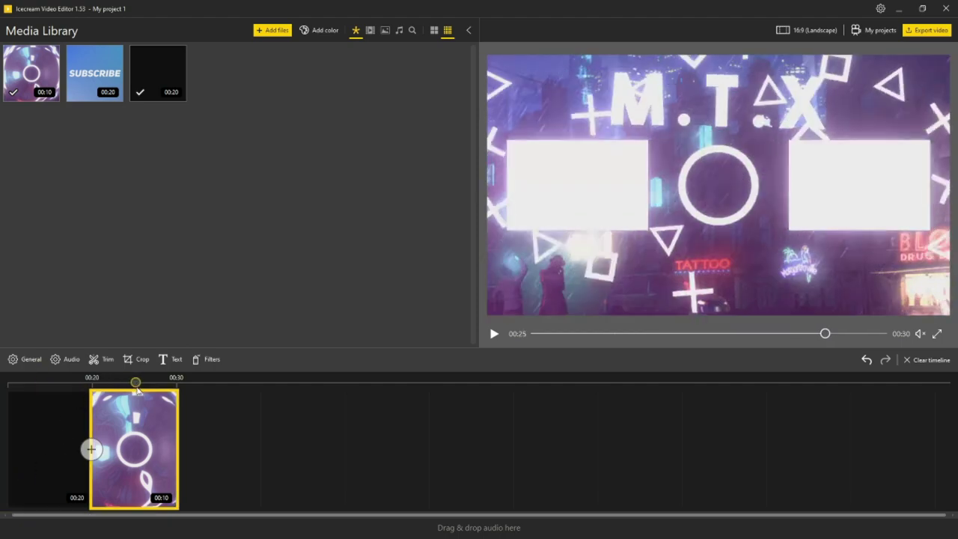
pyautogui.click(54, 389)
pyautogui.click(55, 389)
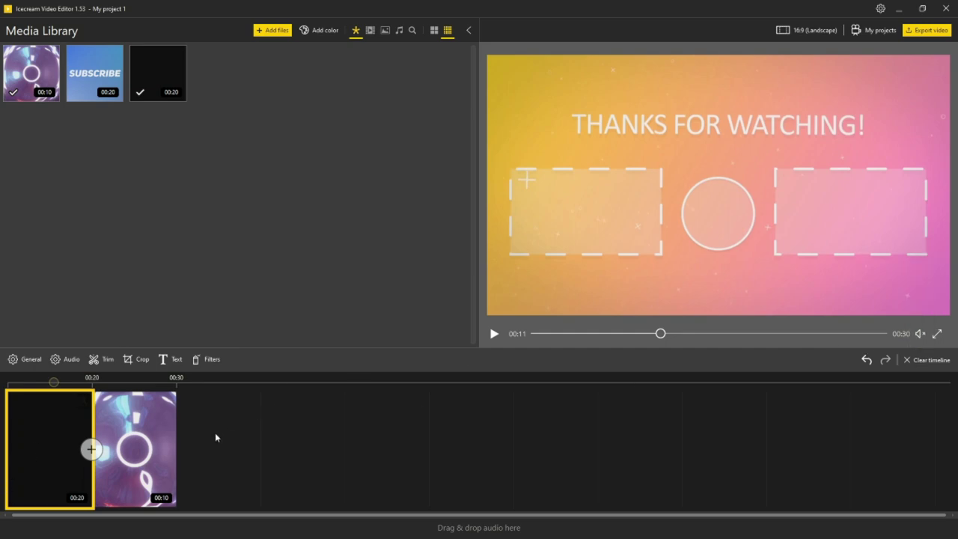
pyautogui.click(150, 442)
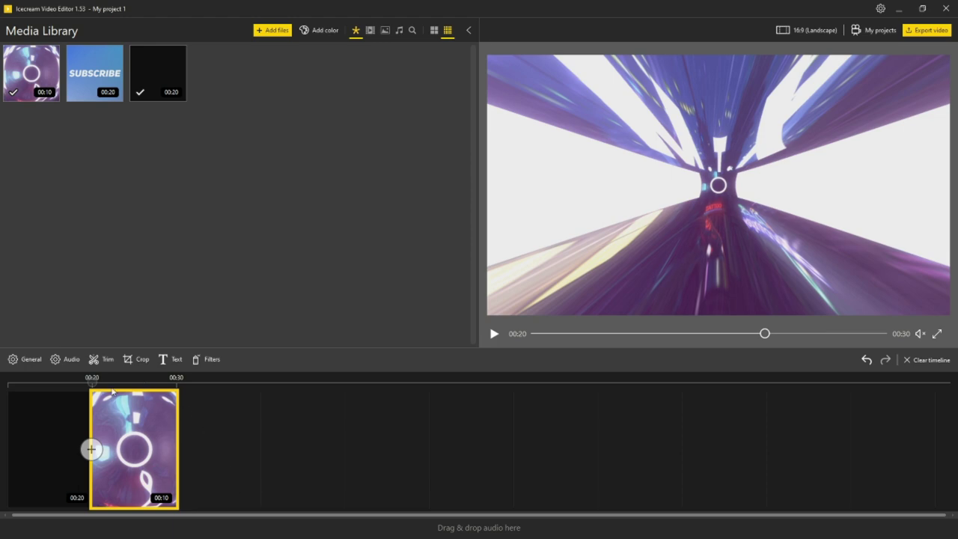
# Add a Slide from top-left transition between the first and second clips and play through it in the preview.
pyautogui.click(90, 449)
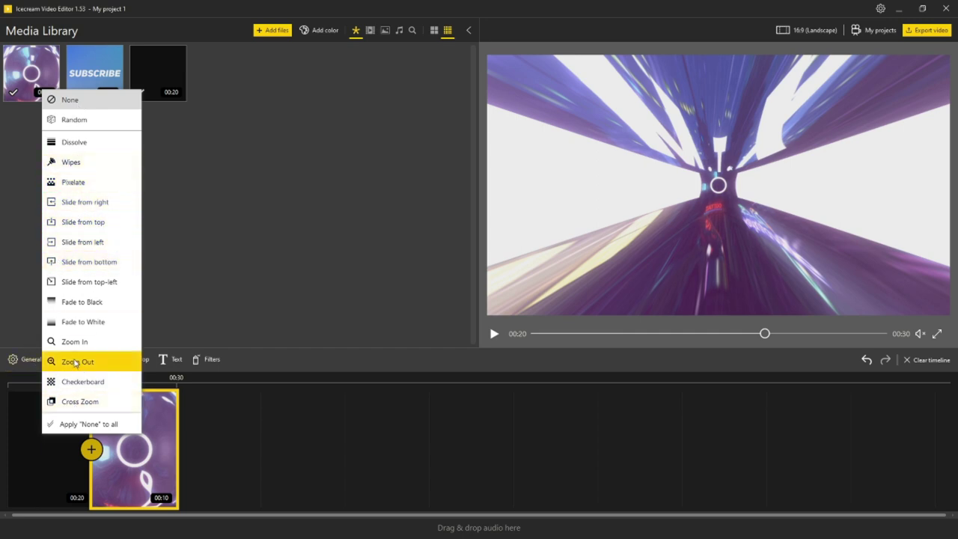
pyautogui.click(79, 283)
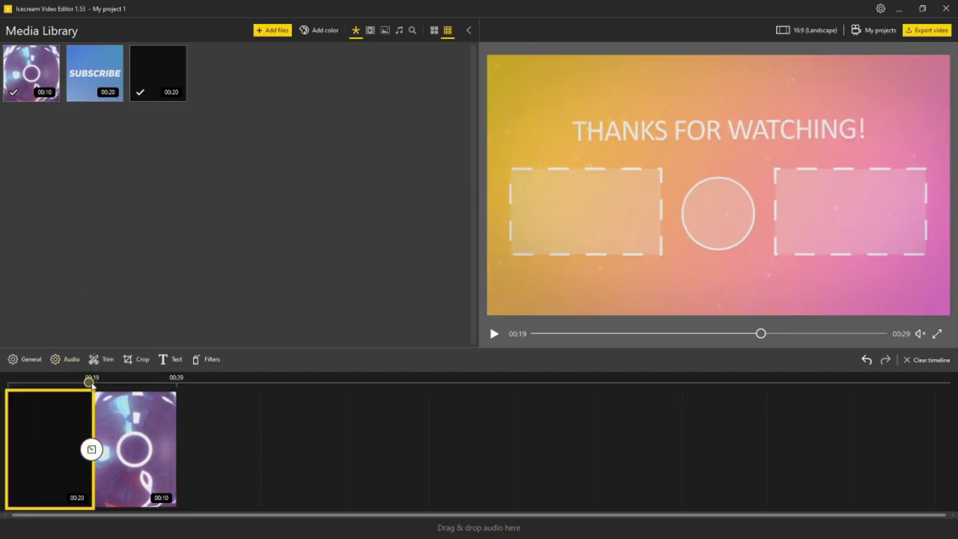
pyautogui.moveTo(91, 383); pyautogui.dragTo(72, 389)
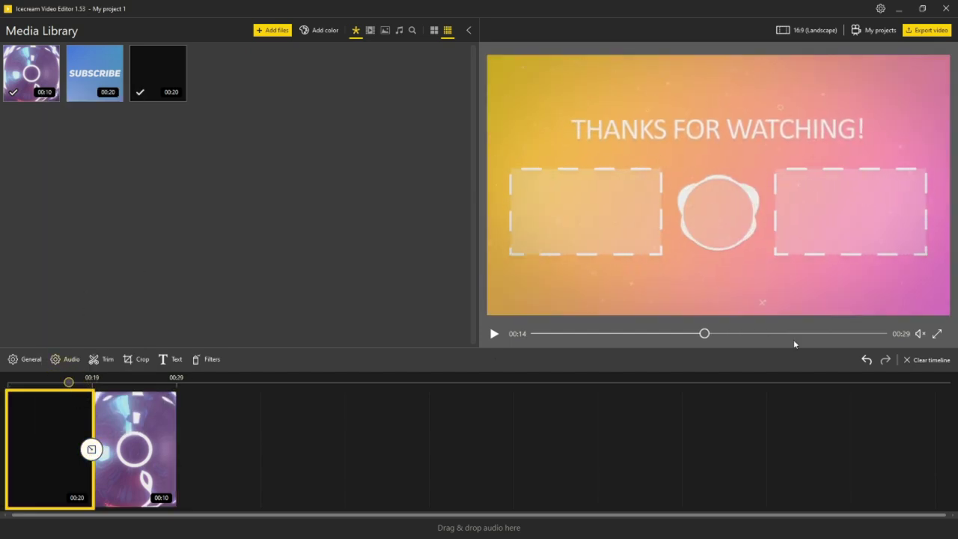
pyautogui.click(495, 333)
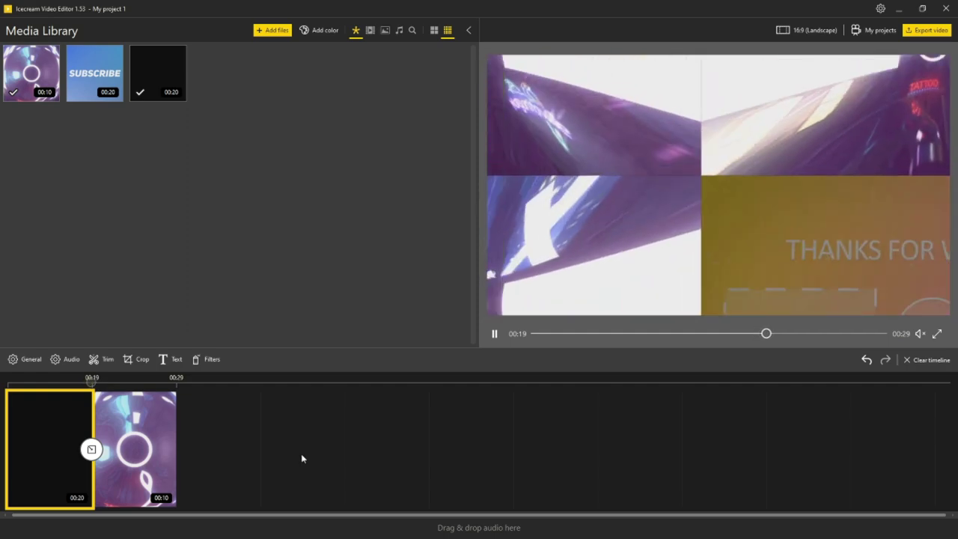
pyautogui.click(493, 334)
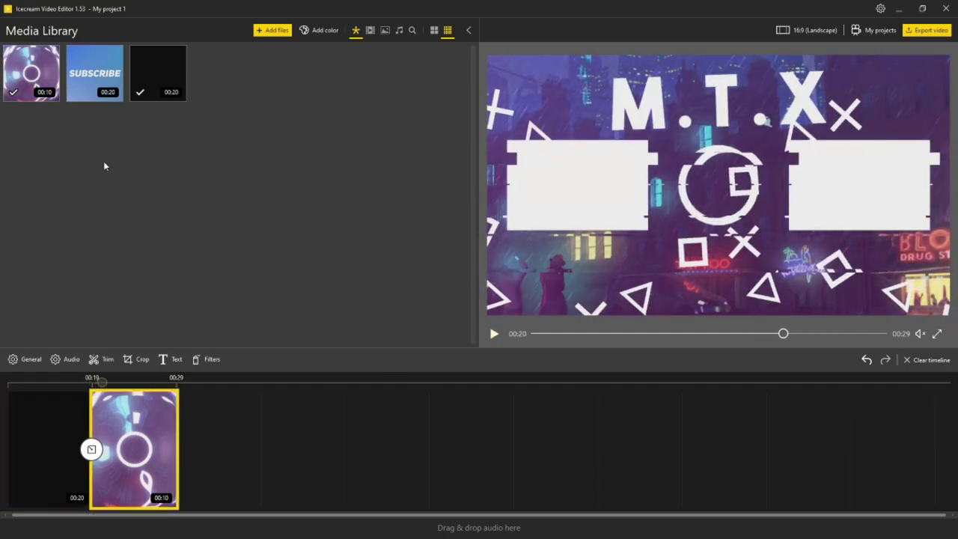
# Add the SUBSCRIBE clip at the end of the timeline with a Pixelate transition before it.
pyautogui.moveTo(94, 73); pyautogui.dragTo(217, 445)
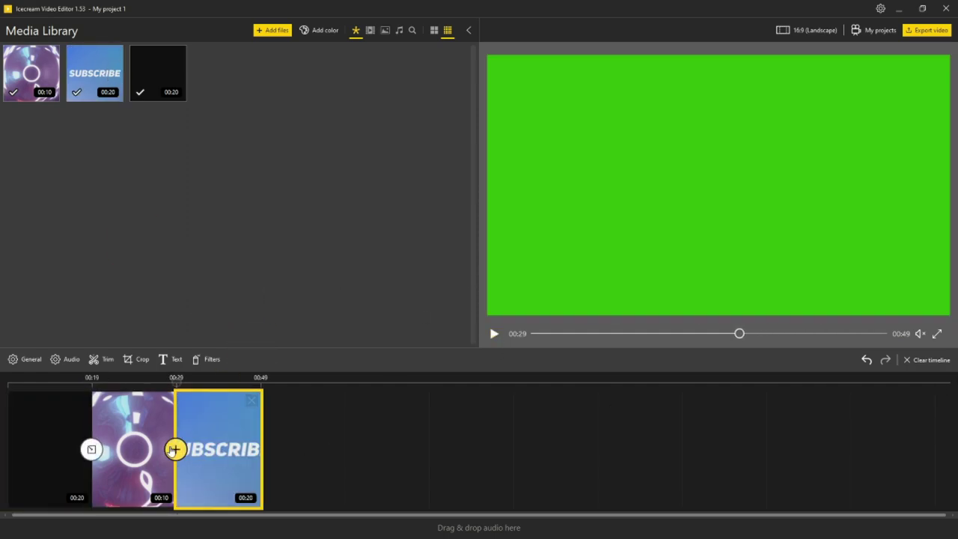
pyautogui.click(174, 449)
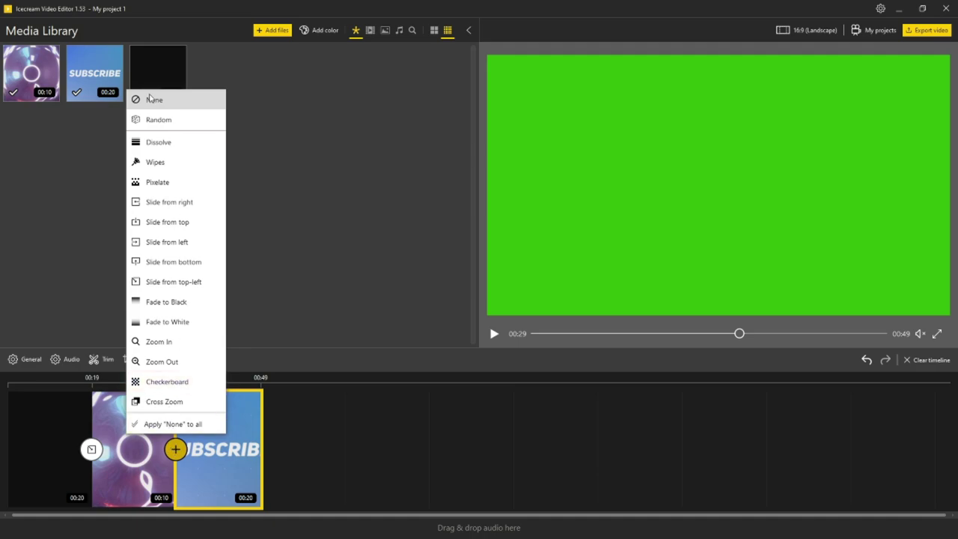
pyautogui.click(174, 181)
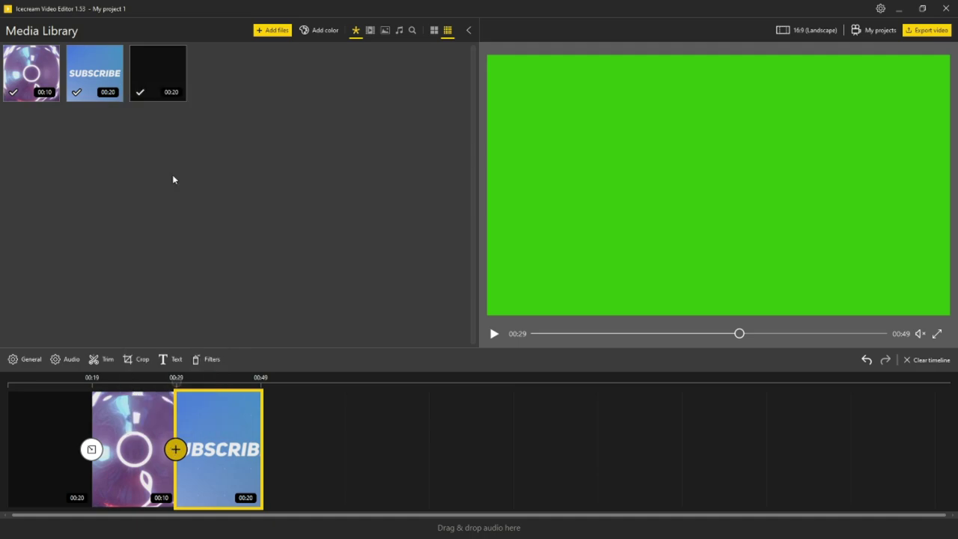
# Play the Pixelate transition between the second and third clips twice in the preview.
pyautogui.click(162, 377)
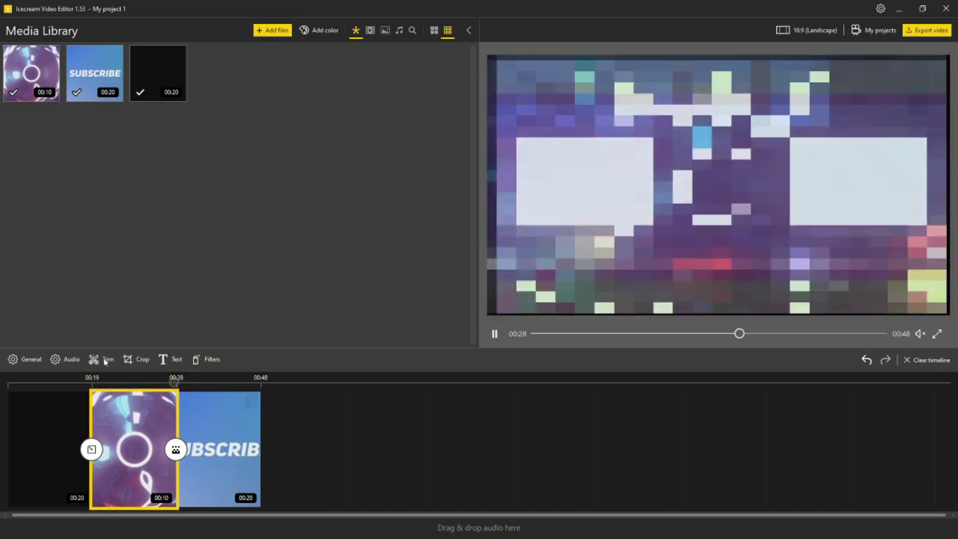
pyautogui.click(495, 333)
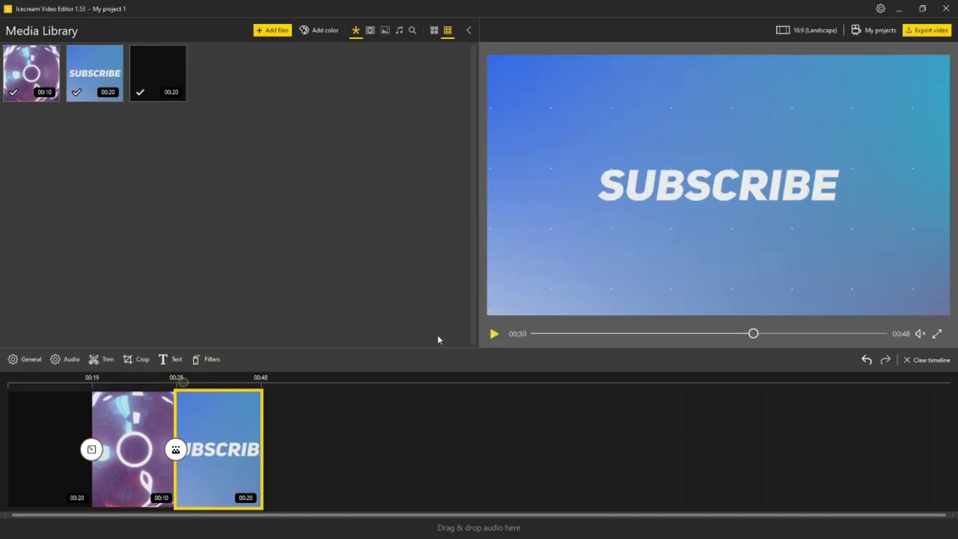
pyautogui.click(160, 382)
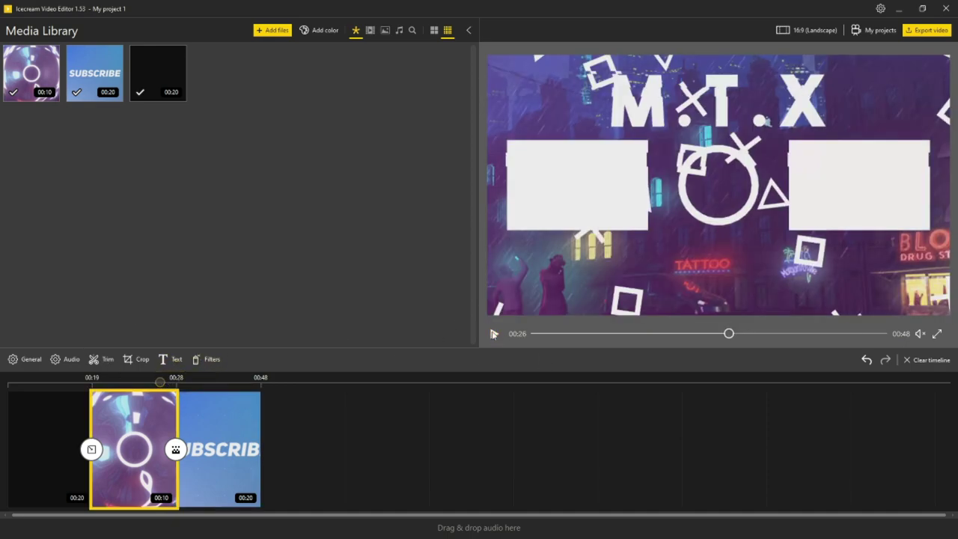
pyautogui.click(493, 334)
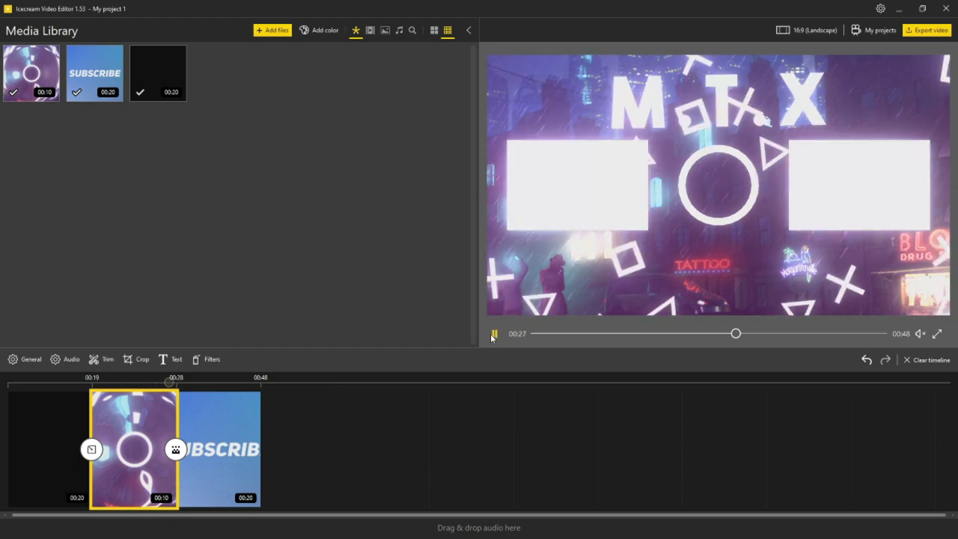
pyautogui.click(493, 334)
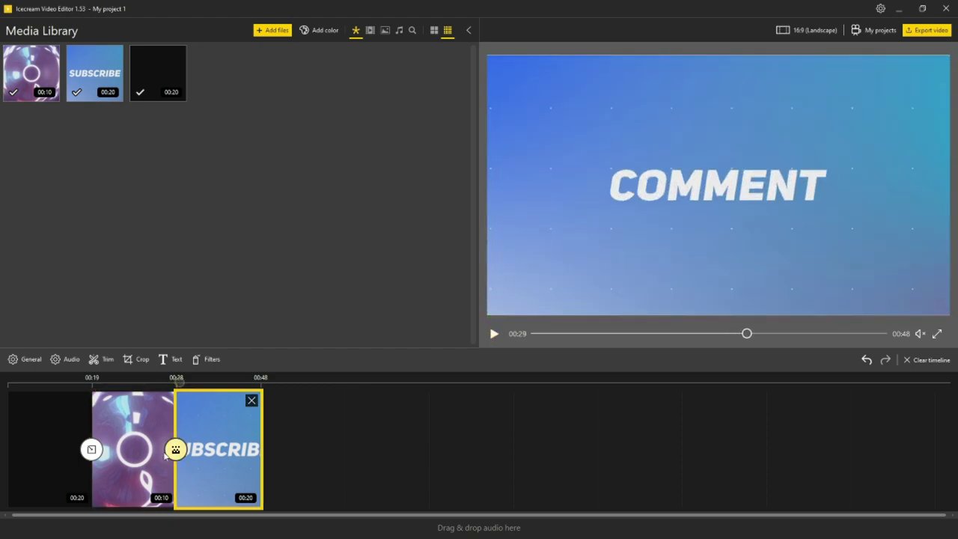
# Change the transition between the second and third clips to Wipes and play through it in the preview.
pyautogui.click(175, 450)
pyautogui.click(168, 161)
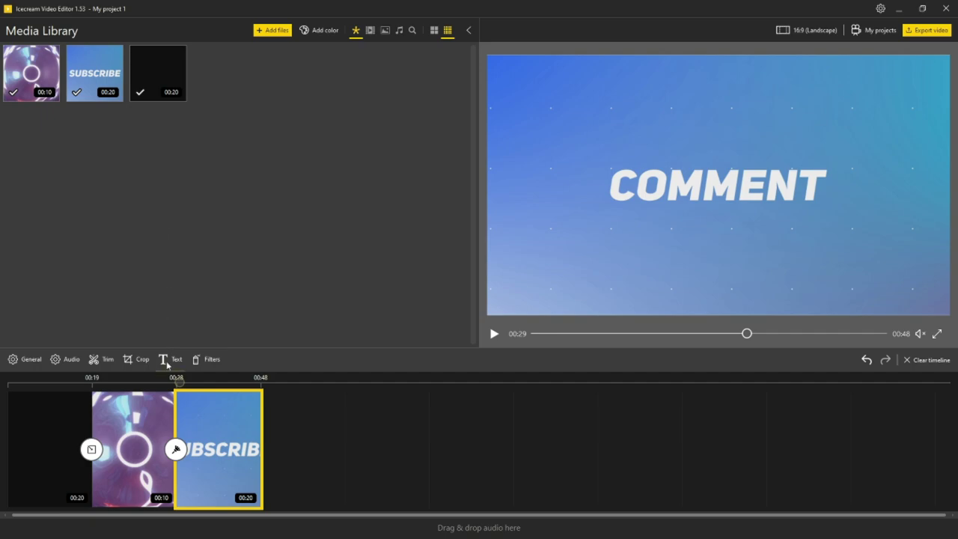
pyautogui.click(171, 383)
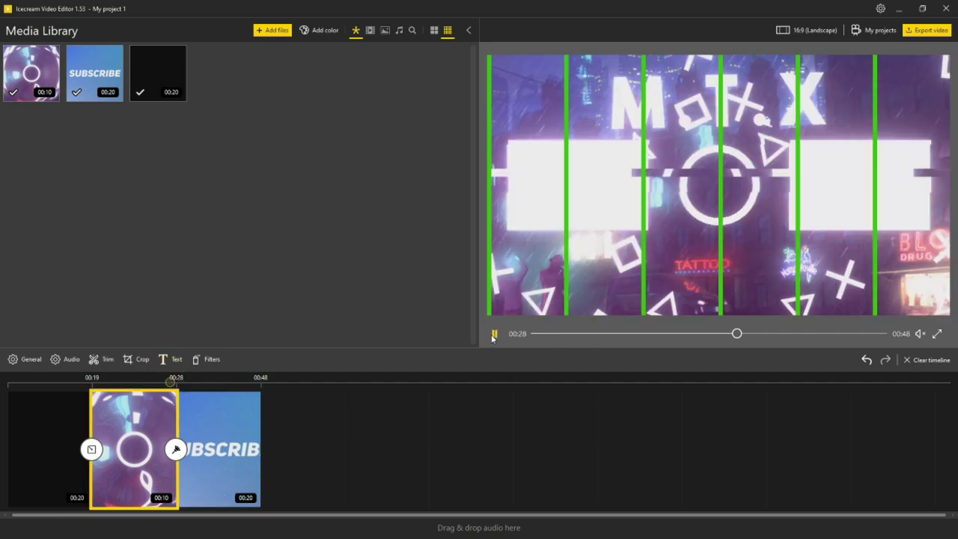
pyautogui.click(164, 381)
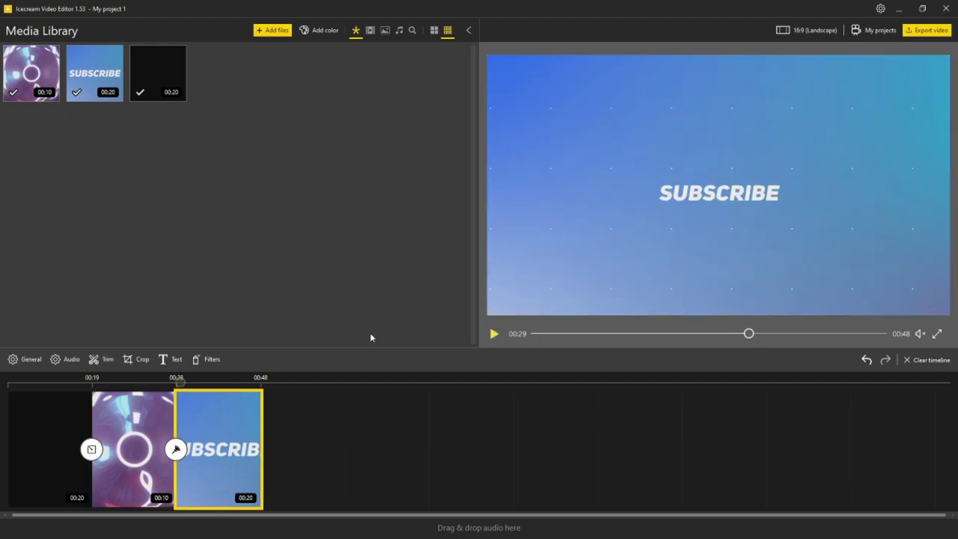
# View the end of the timeline, play the first clip's opening, and return the playhead to the start.
pyautogui.click(271, 401)
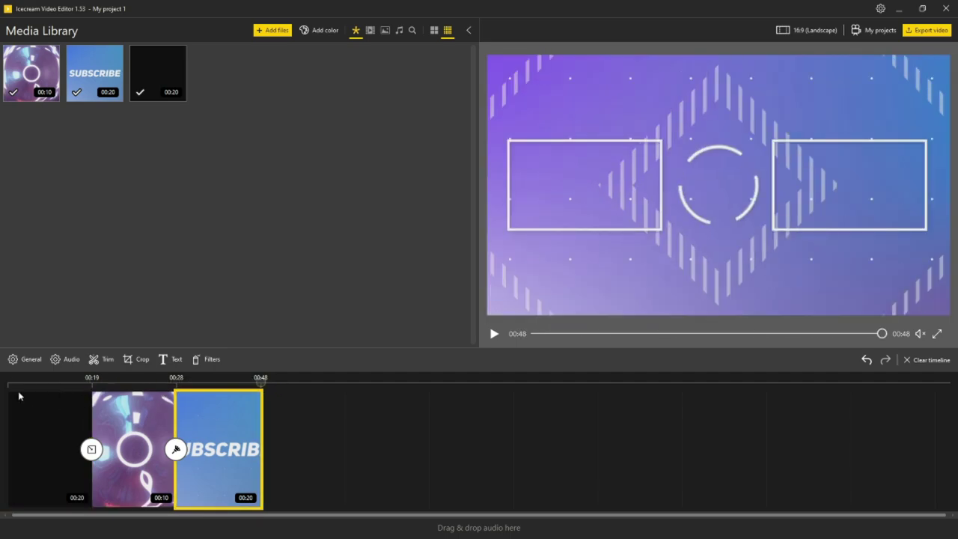
pyautogui.moveTo(261, 379); pyautogui.dragTo(1, 386)
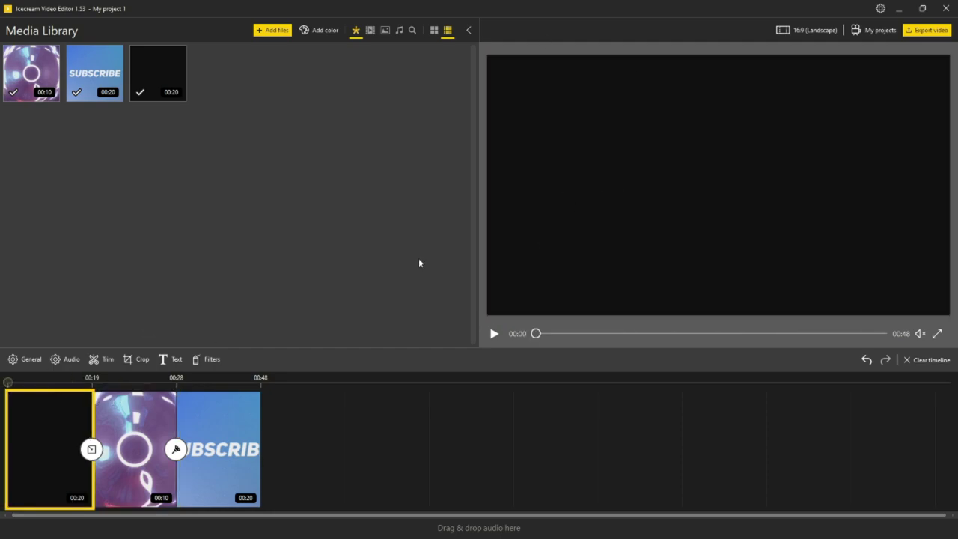
pyautogui.click(495, 335)
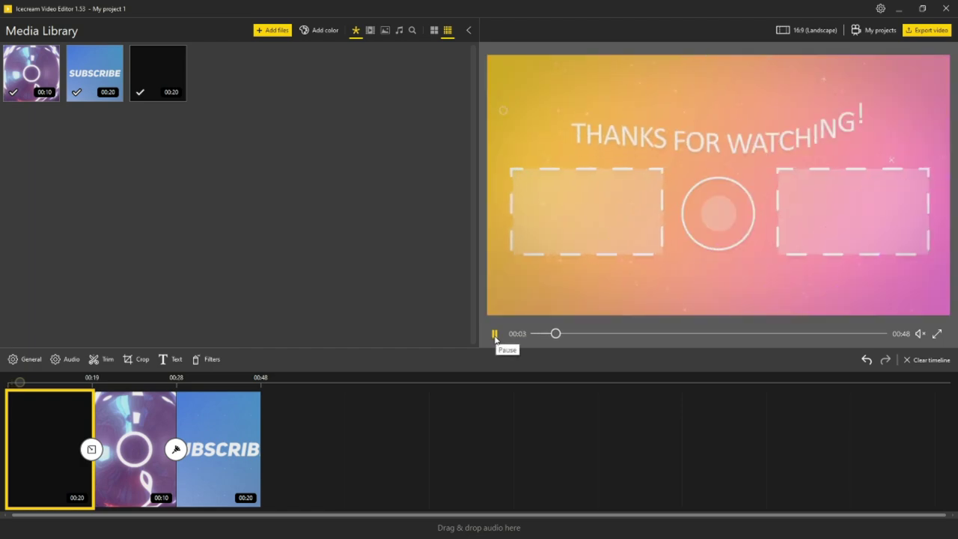
pyautogui.moveTo(20, 383); pyautogui.dragTo(2, 389)
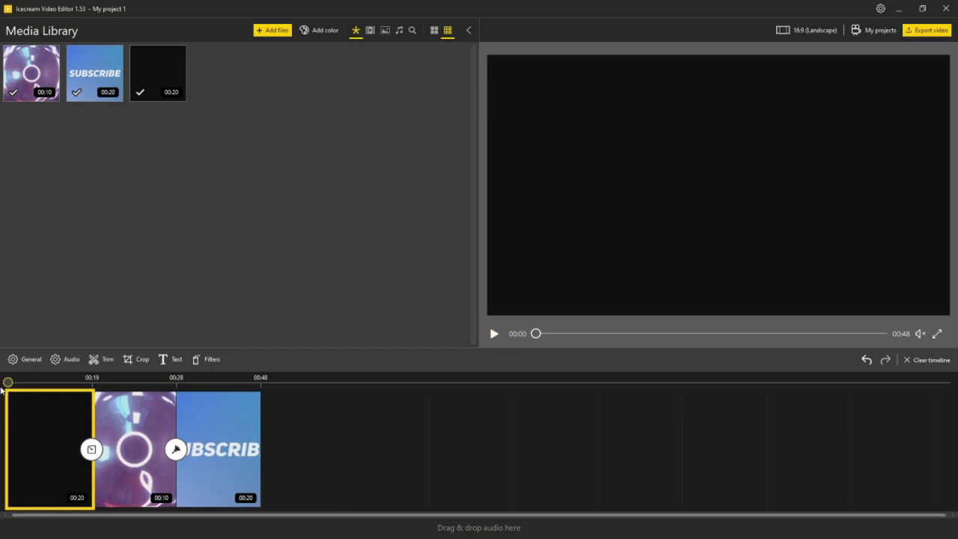
# Trim the black opening off the first clip by setting its start point to 00:02.
pyautogui.click(95, 362)
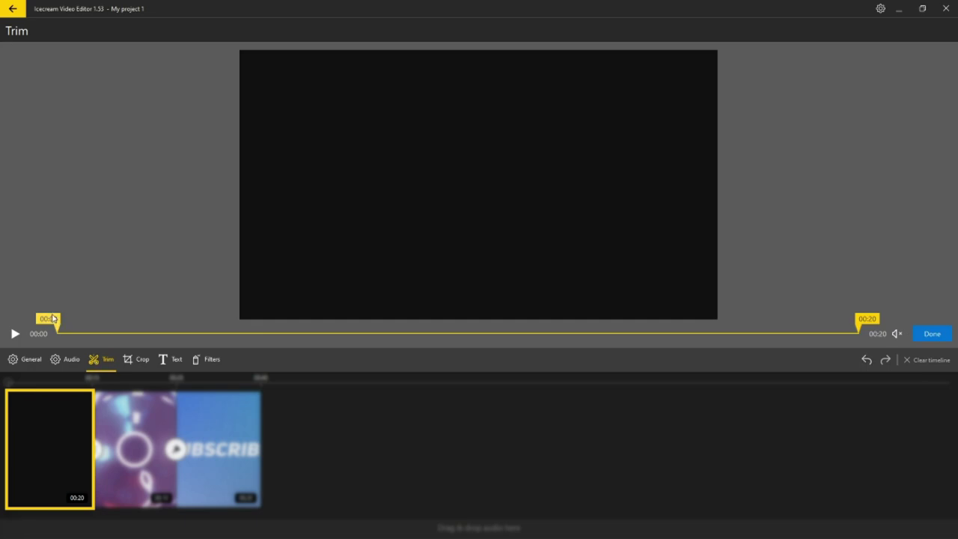
pyautogui.moveTo(44, 321)
pyautogui.mouseDown()
pyautogui.moveTo(144, 328)
pyautogui.moveTo(123, 334)
pyautogui.mouseUp()
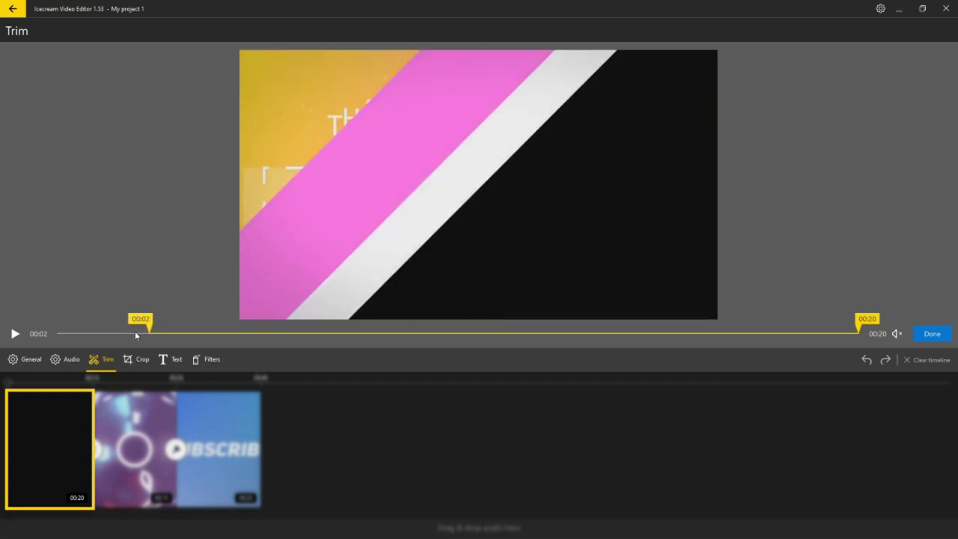
pyautogui.click(933, 334)
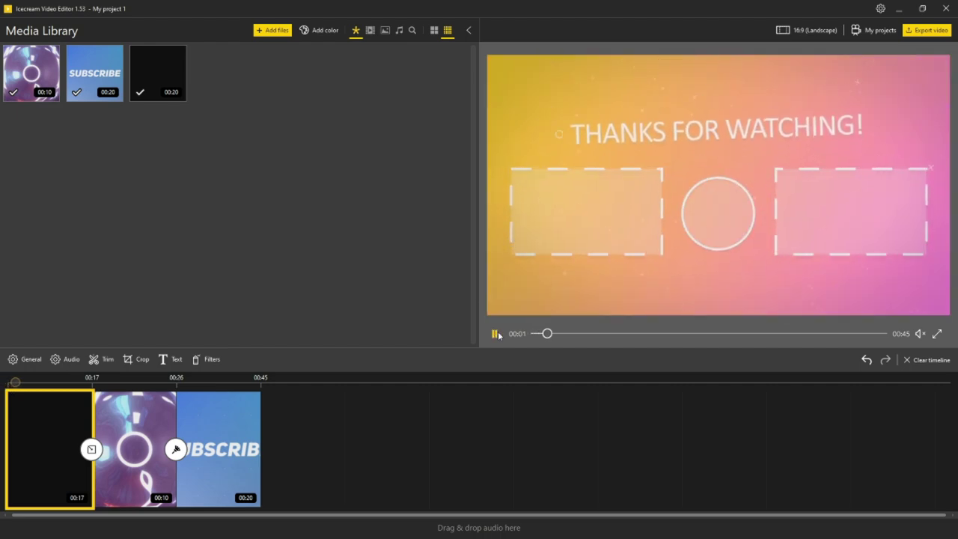
# Play the trimmed beginning of the first clip twice and return the playhead to the start.
pyautogui.click(495, 334)
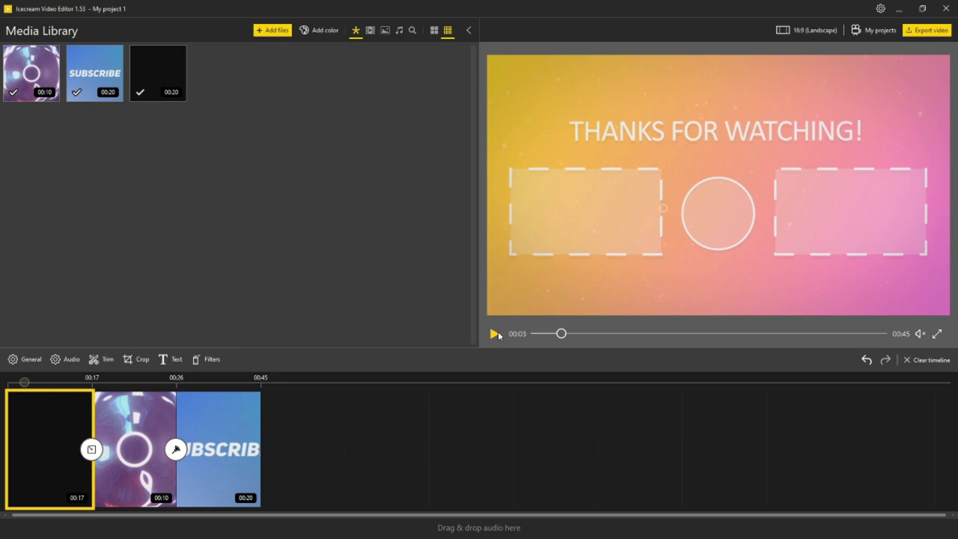
pyautogui.moveTo(24, 383); pyautogui.dragTo(8, 381)
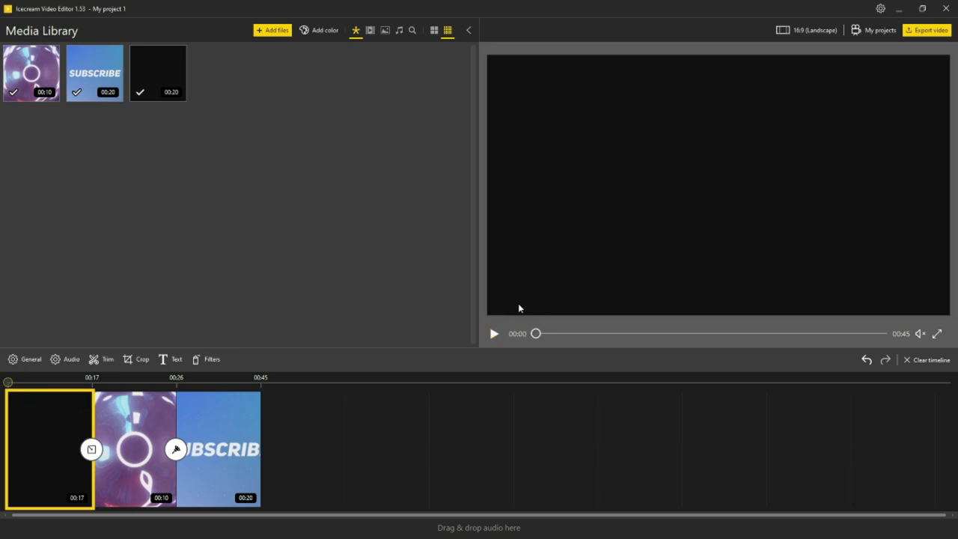
pyautogui.click(493, 334)
pyautogui.click(494, 334)
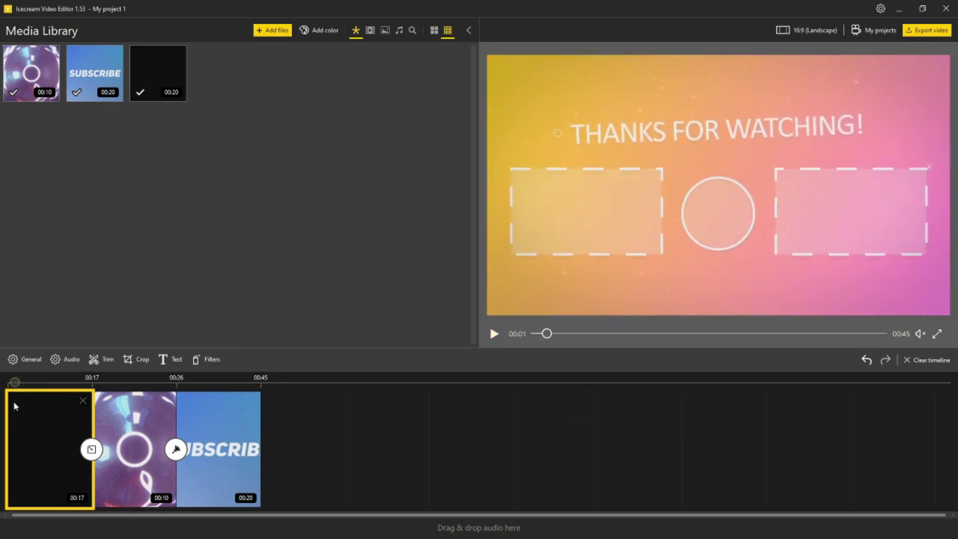
pyautogui.moveTo(14, 382); pyautogui.dragTo(7, 382)
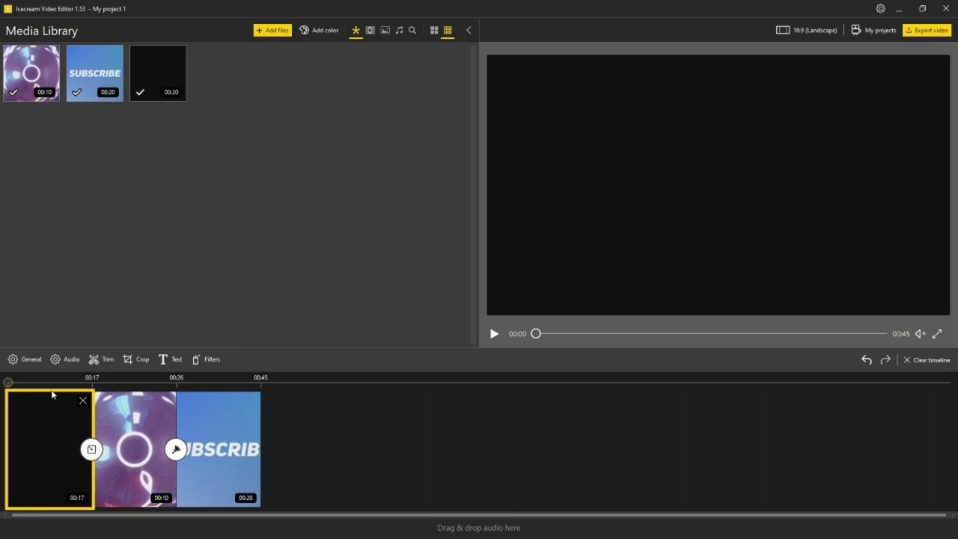
# Set the first clip's audio to 150% volume, 00:02 fade-in and 00:08 fade-out, with the Echo effect.
pyautogui.click(70, 358)
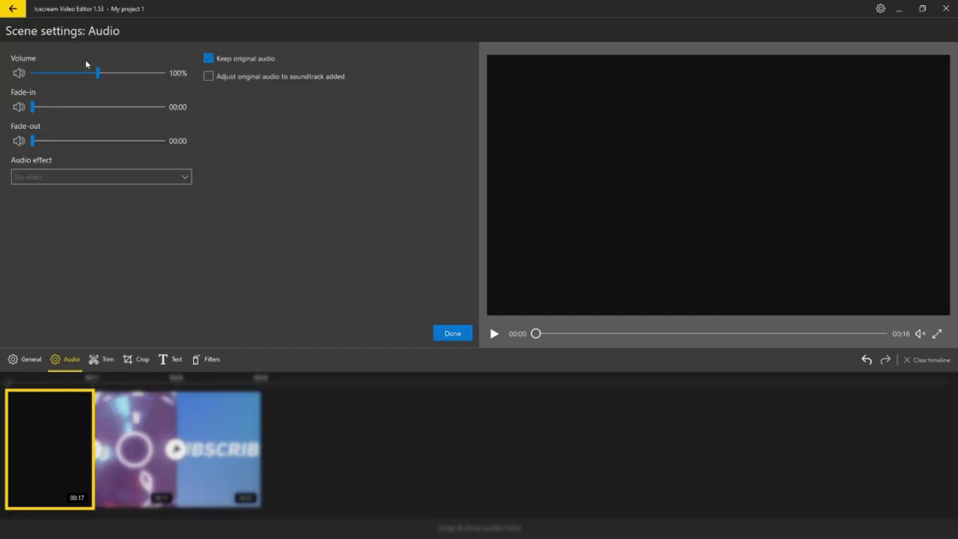
pyautogui.moveTo(98, 73); pyautogui.dragTo(166, 73)
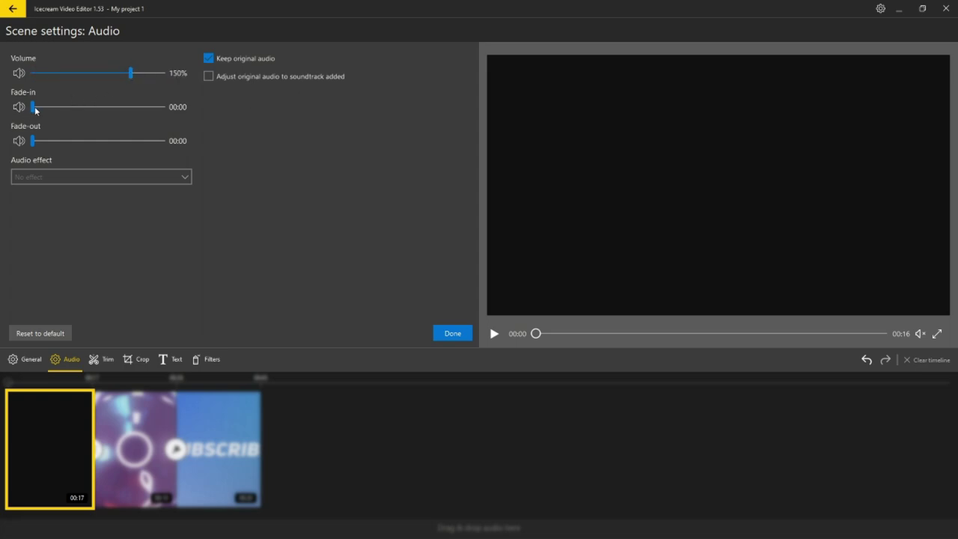
pyautogui.moveTo(36, 110); pyautogui.dragTo(154, 108)
pyautogui.moveTo(154, 108)
pyautogui.mouseDown()
pyautogui.moveTo(164, 108)
pyautogui.moveTo(13, 115)
pyautogui.moveTo(146, 111)
pyautogui.mouseUp()
pyautogui.moveTo(81, 117)
pyautogui.mouseDown()
pyautogui.moveTo(4, 131)
pyautogui.moveTo(190, 111)
pyautogui.moveTo(91, 125)
pyautogui.mouseUp()
pyautogui.moveTo(57, 142); pyautogui.dragTo(159, 147)
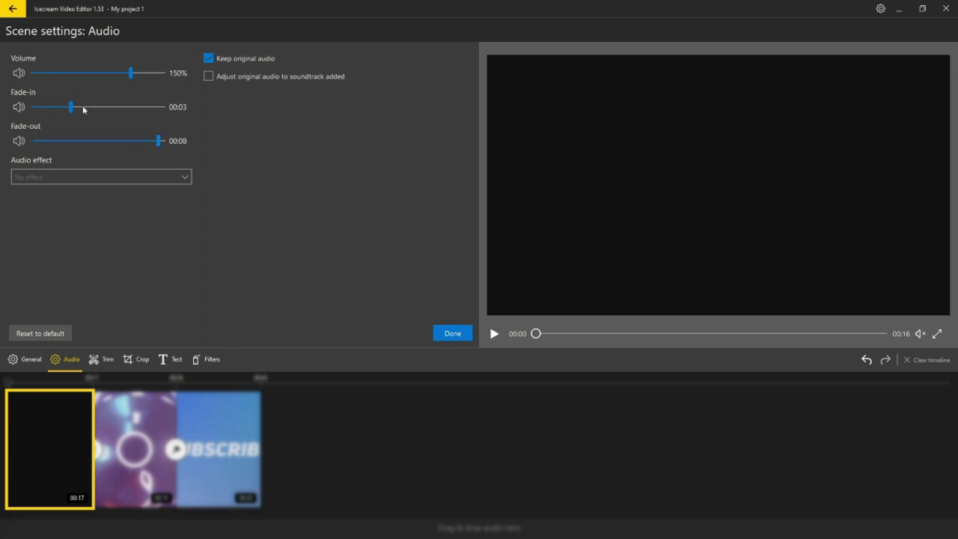
pyautogui.moveTo(70, 110); pyautogui.dragTo(63, 113)
pyautogui.click(84, 177)
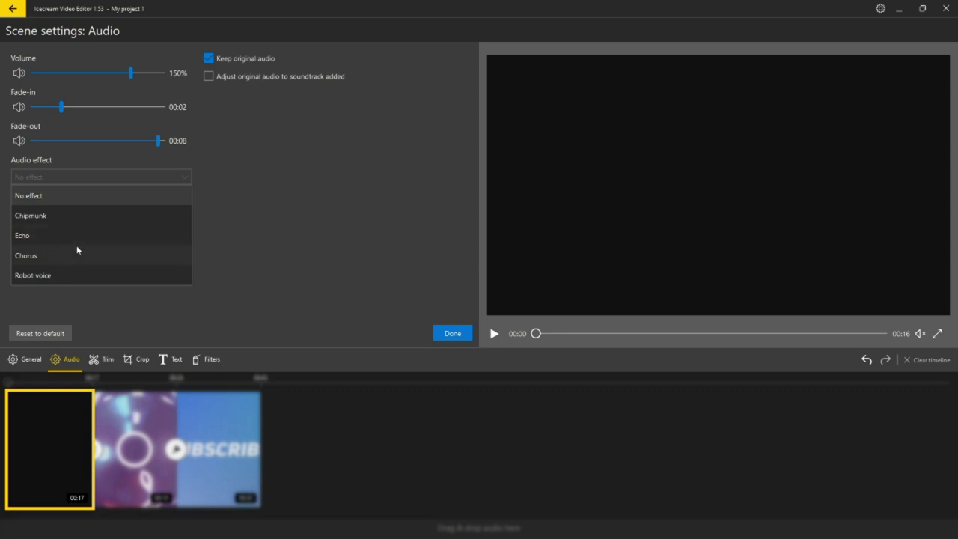
pyautogui.click(41, 236)
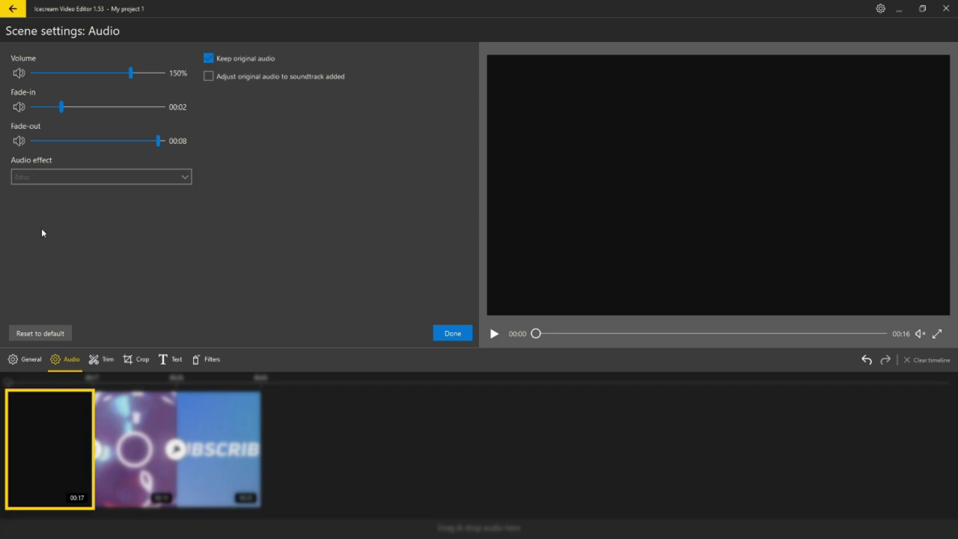
# Apply the first clip's audio settings, then unmute the preview and raise its volume to about half.
pyautogui.click(452, 333)
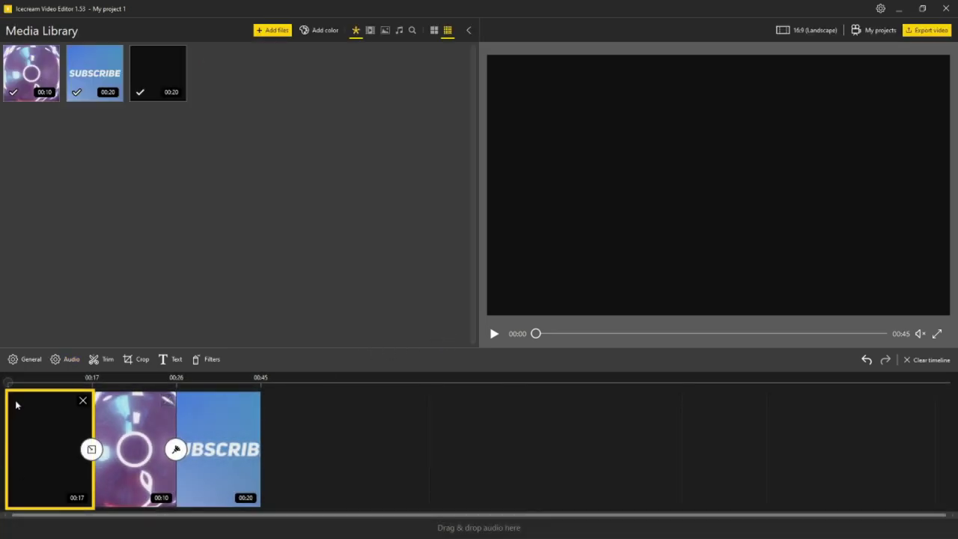
pyautogui.moveTo(921, 334)
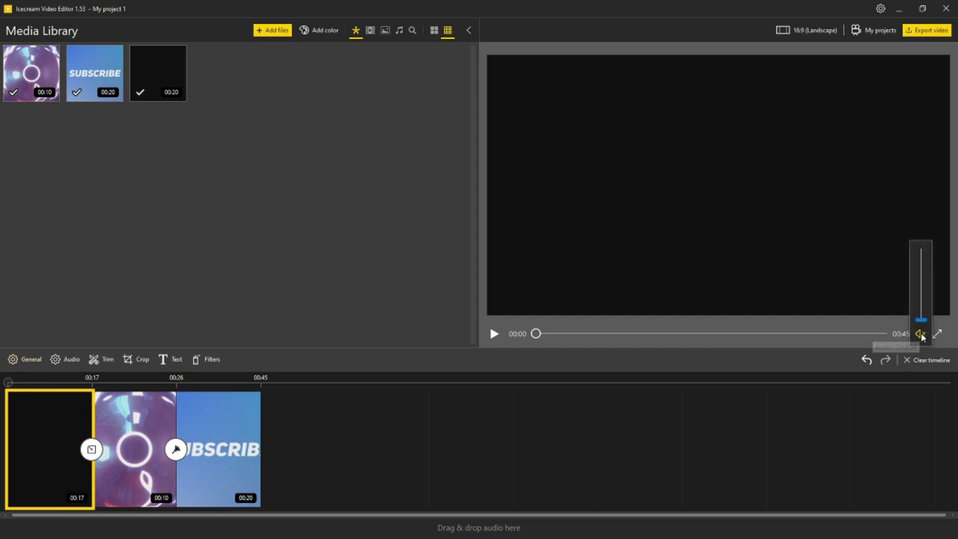
pyautogui.click(921, 333)
pyautogui.moveTo(926, 326); pyautogui.dragTo(935, 300)
pyautogui.click(921, 334)
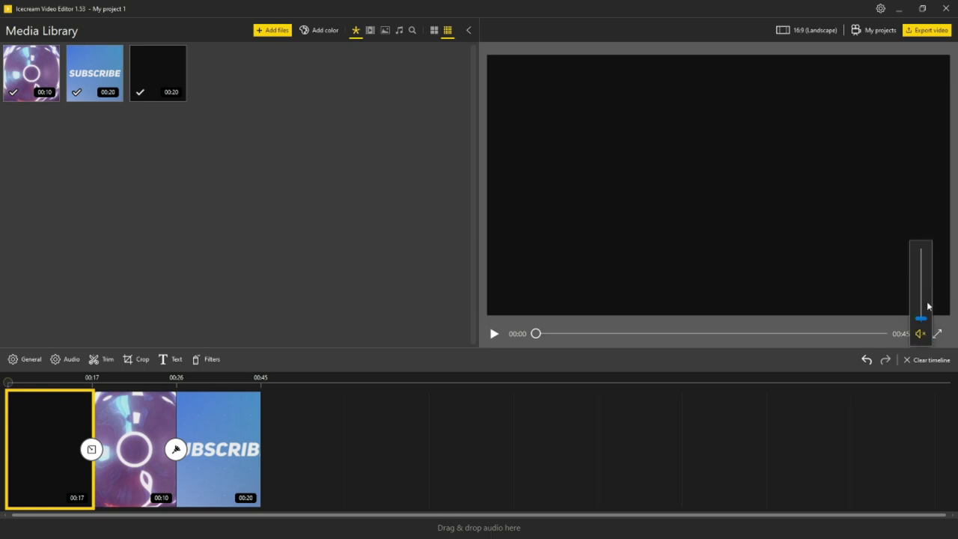
pyautogui.click(923, 316)
pyautogui.moveTo(923, 320); pyautogui.dragTo(926, 286)
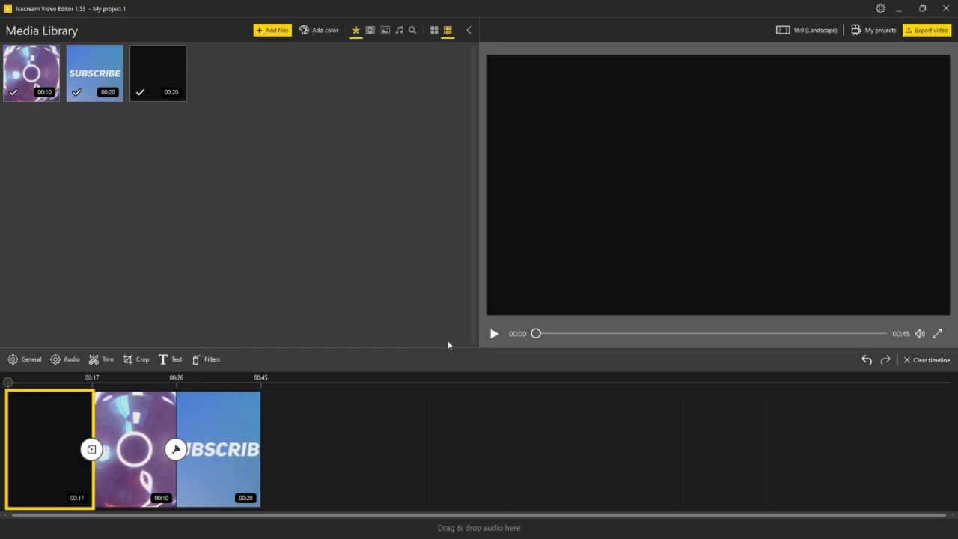
# Play the first clip from the start to 00:12, raising the preview volume to nearly maximum during playback.
pyautogui.click(493, 334)
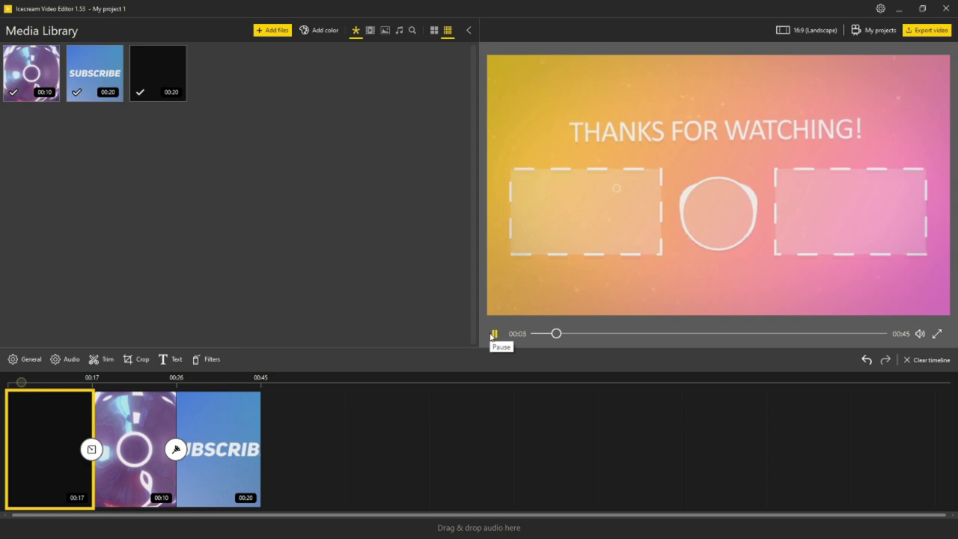
pyautogui.moveTo(912, 337)
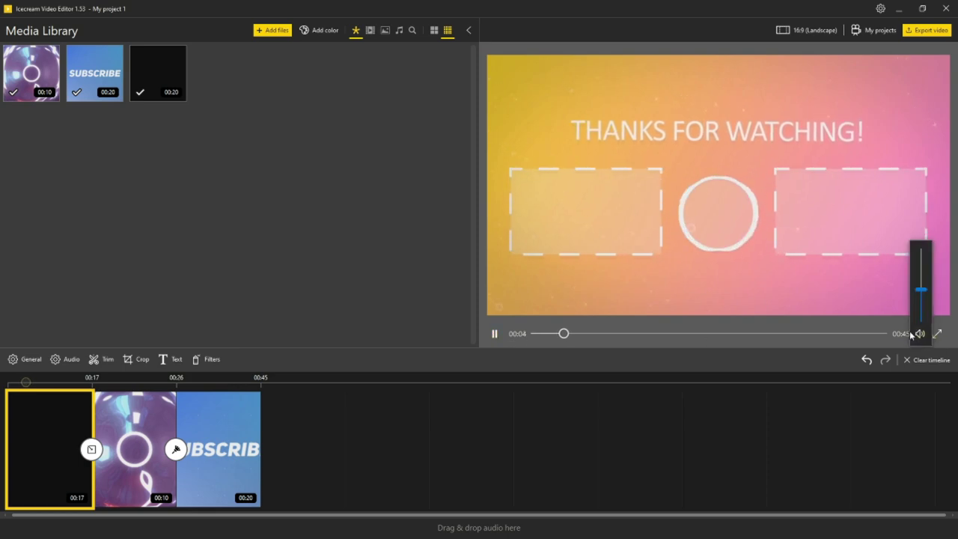
pyautogui.click(922, 258)
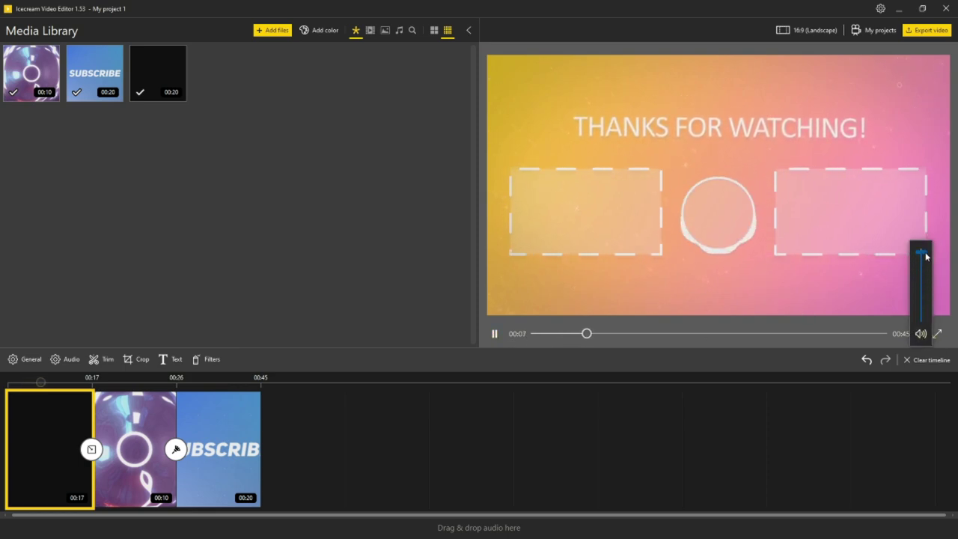
pyautogui.click(493, 334)
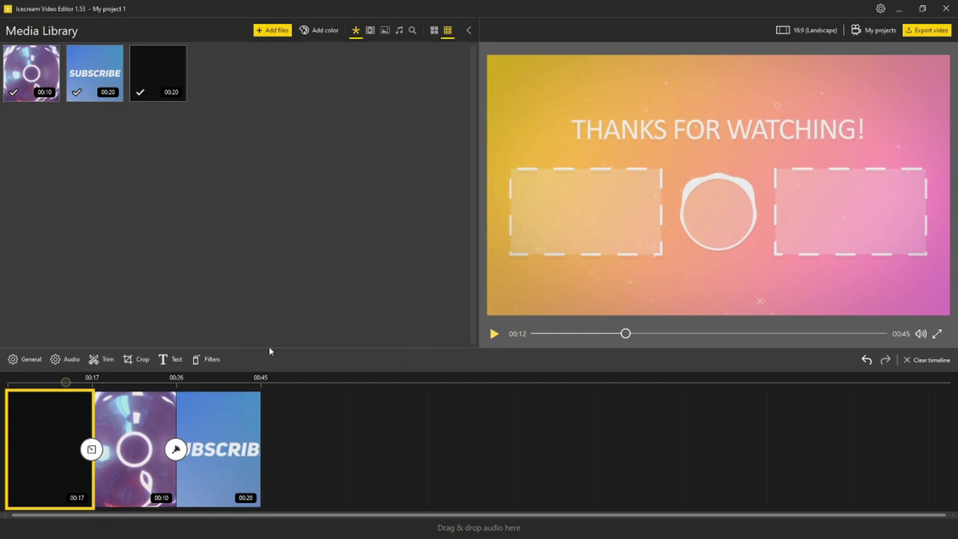
# Set the first clip's audio to 100% volume with 00:00 fade-in and fade-out, change its audio effect, and apply the settings.
pyautogui.click(66, 359)
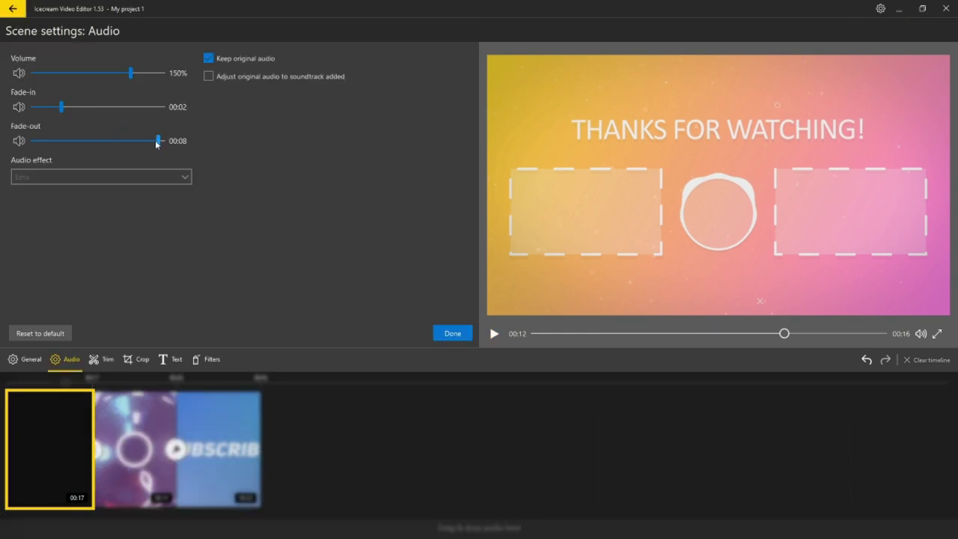
pyautogui.moveTo(156, 141); pyautogui.dragTo(104, 142)
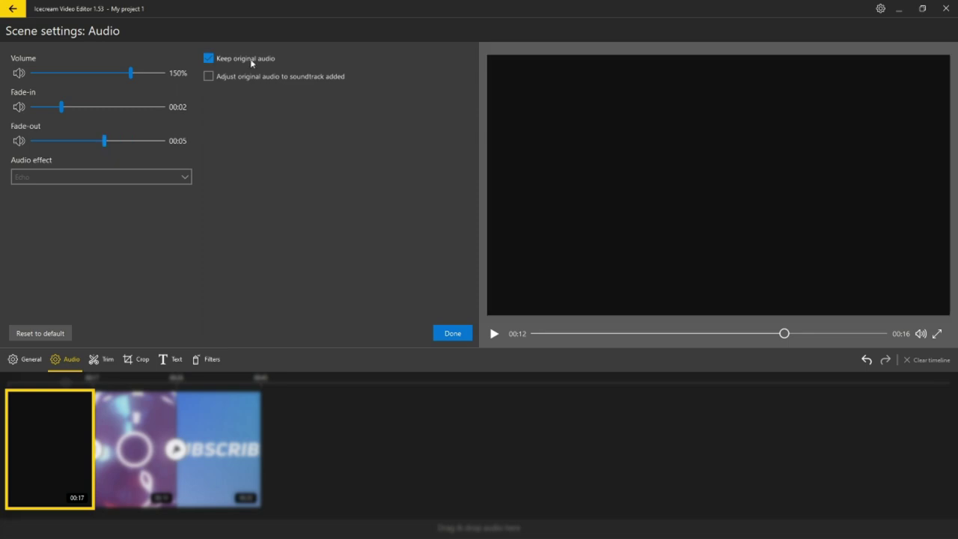
pyautogui.click(251, 63)
pyautogui.click(240, 62)
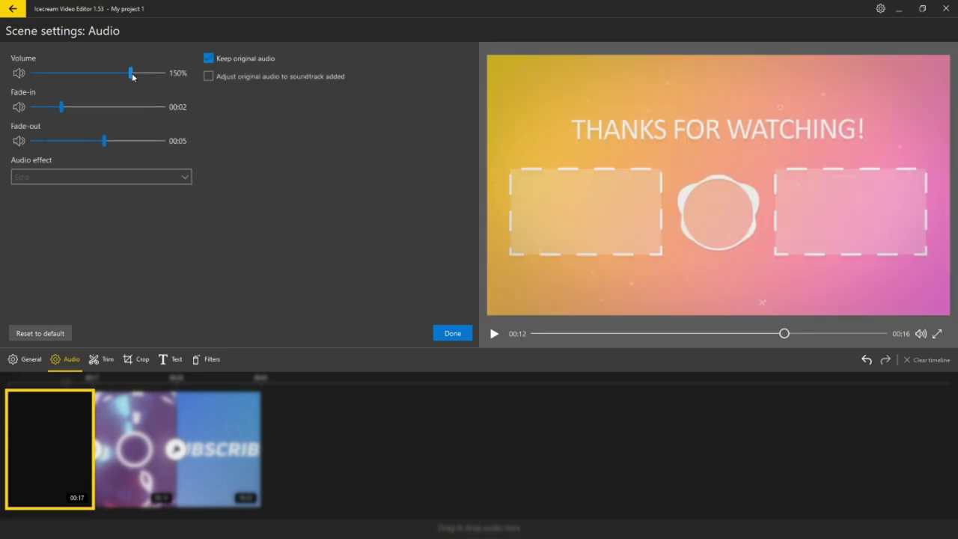
pyautogui.moveTo(131, 73); pyautogui.dragTo(3, 120)
pyautogui.moveTo(106, 140); pyautogui.dragTo(25, 156)
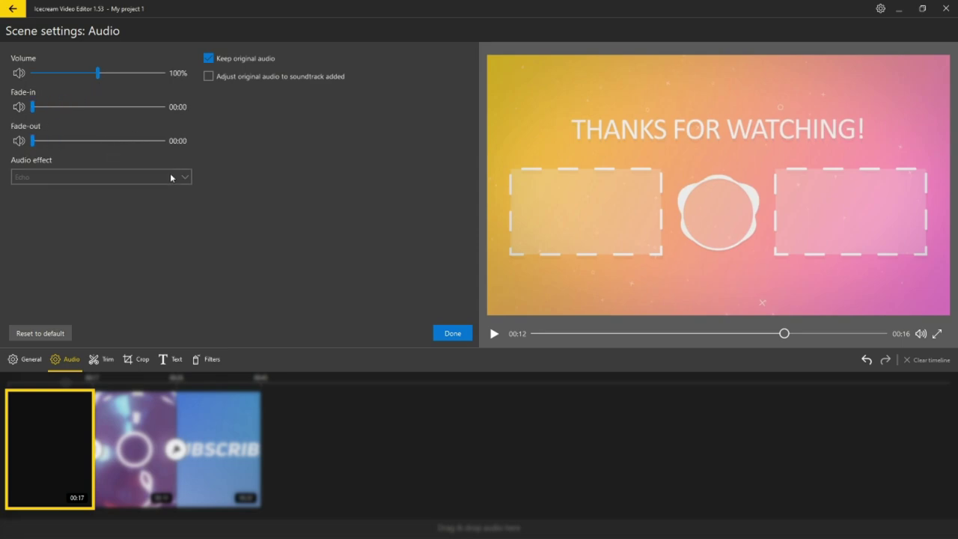
pyautogui.click(171, 178)
pyautogui.click(56, 198)
pyautogui.click(453, 333)
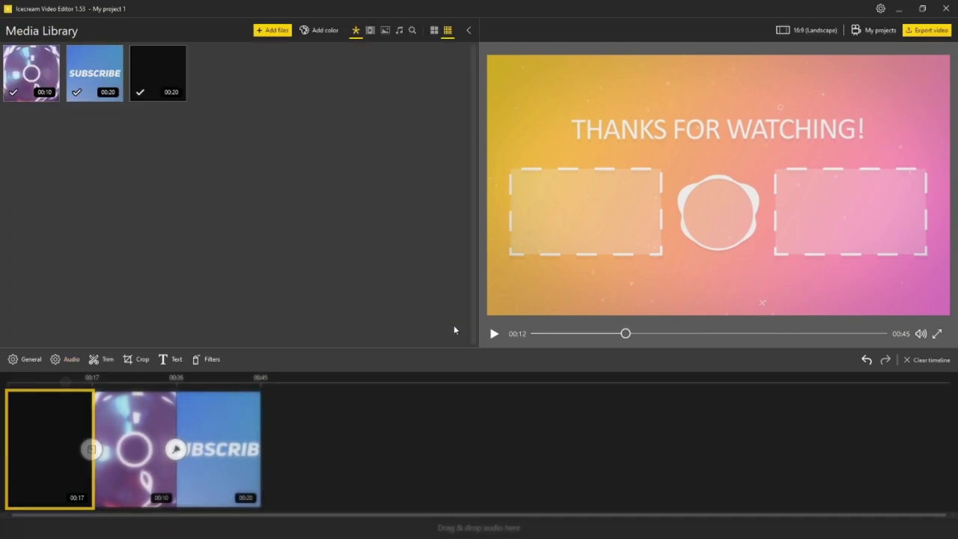
# Play the first clip from the start to 00:07 to hear its audio, and return the playhead to 00:00.
pyautogui.moveTo(624, 334); pyautogui.dragTo(510, 352)
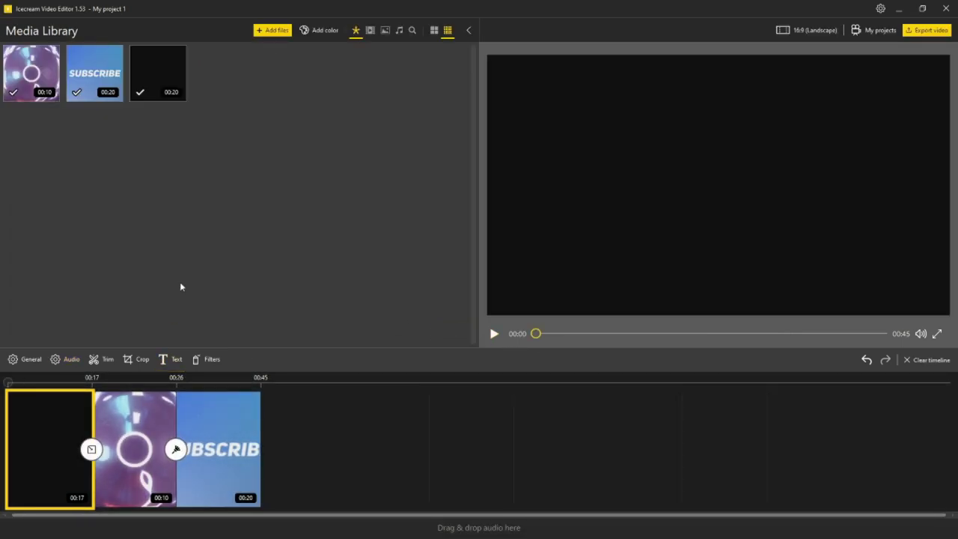
pyautogui.click(495, 334)
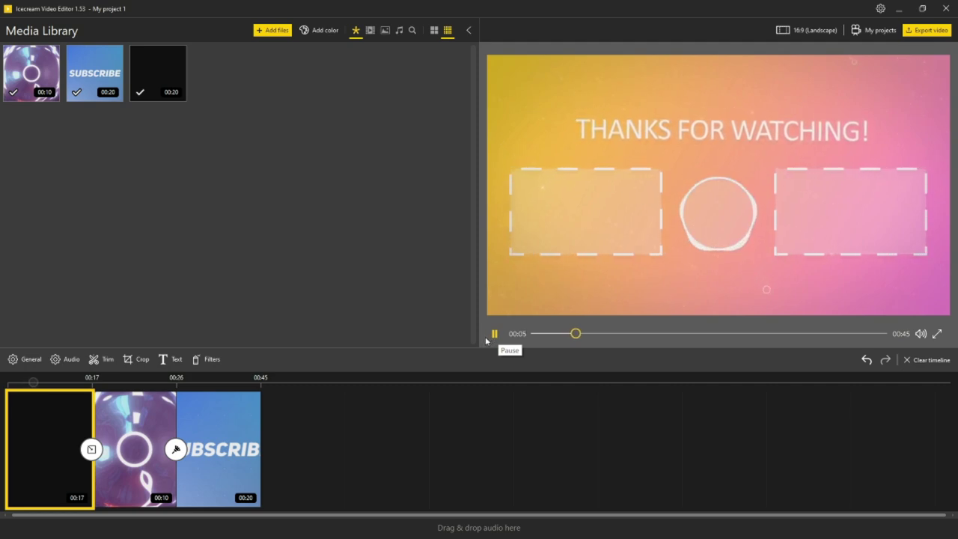
pyautogui.click(494, 334)
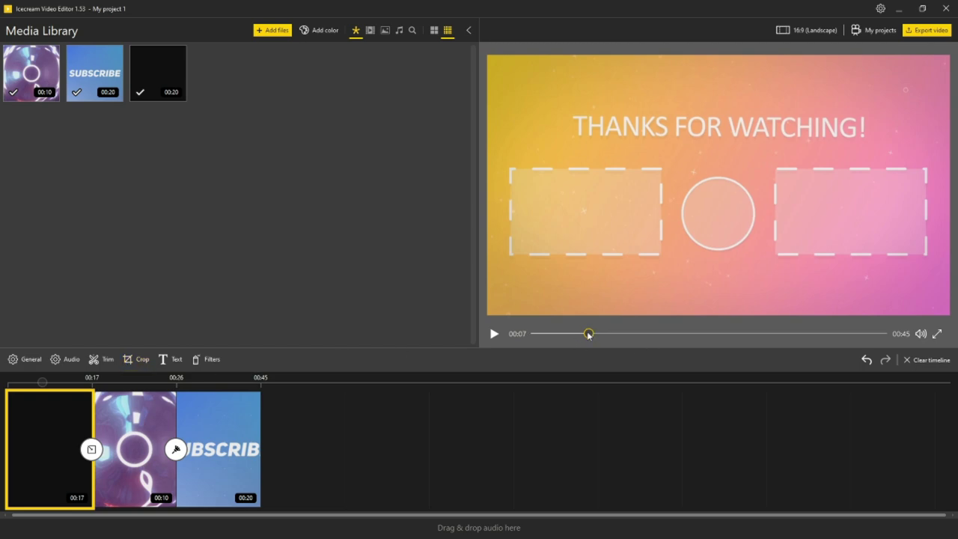
pyautogui.moveTo(588, 334); pyautogui.dragTo(508, 352)
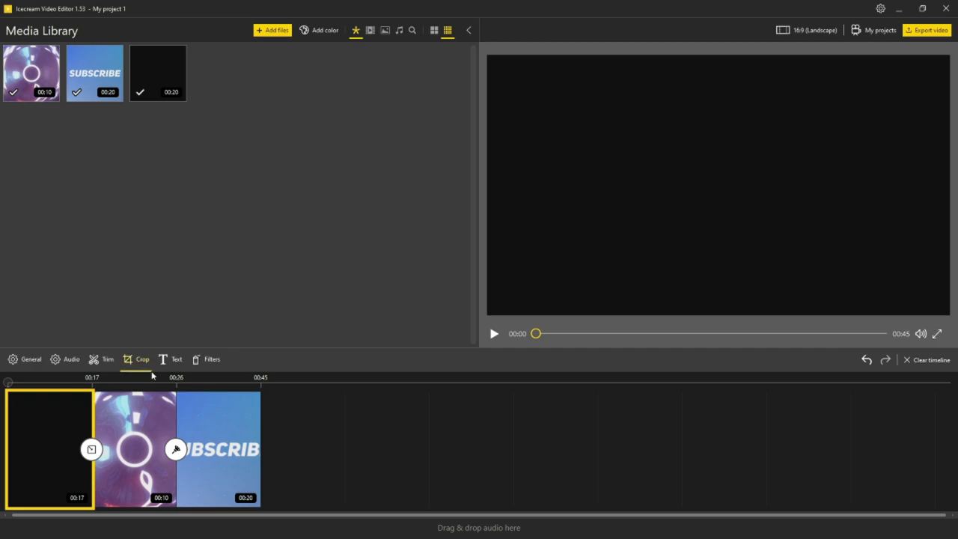
# Try the Hue Shift, Blue Isolation, Pop art, Red Isolation and Split screen filters on the second clip at 00:22, and apply Sepia.
pyautogui.click(141, 408)
pyautogui.click(113, 382)
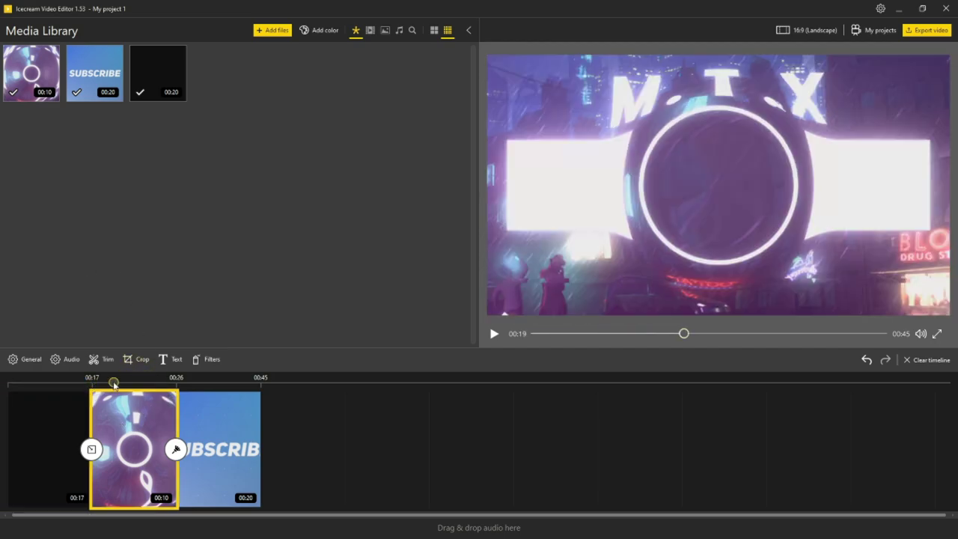
pyautogui.moveTo(113, 382); pyautogui.dragTo(137, 384)
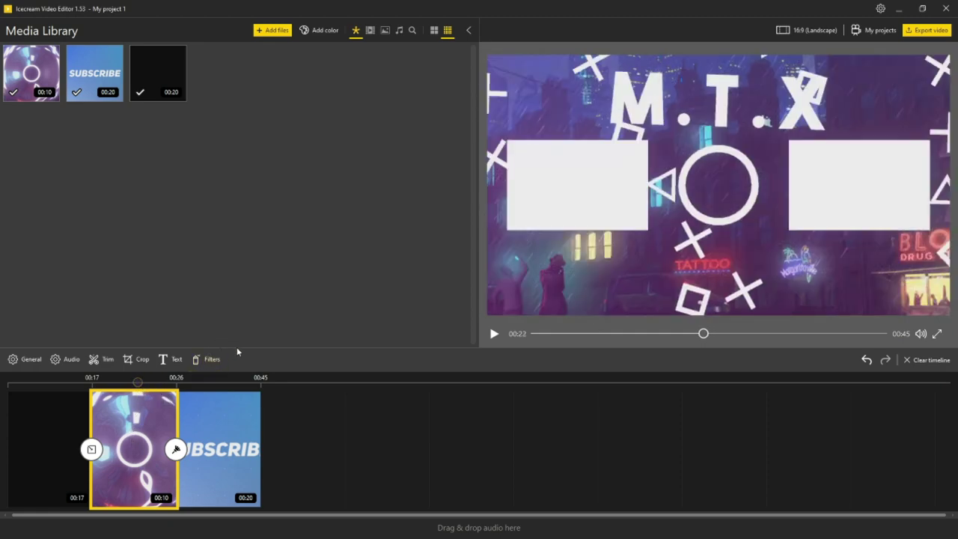
pyautogui.click(212, 360)
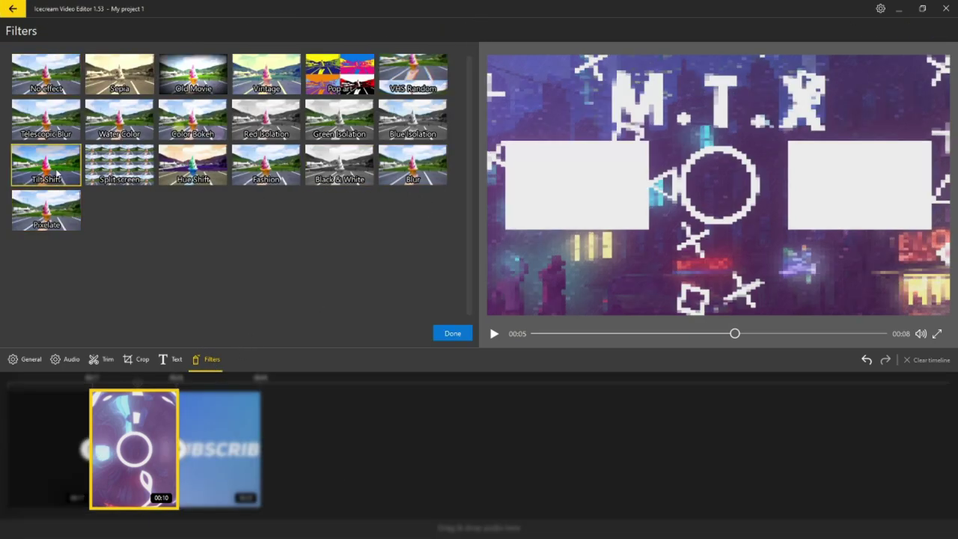
pyautogui.click(160, 171)
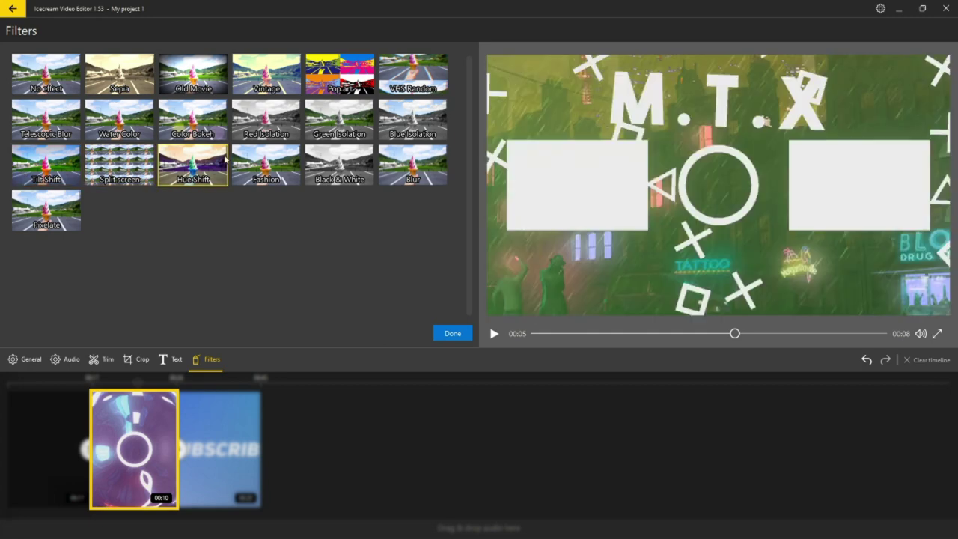
pyautogui.click(418, 127)
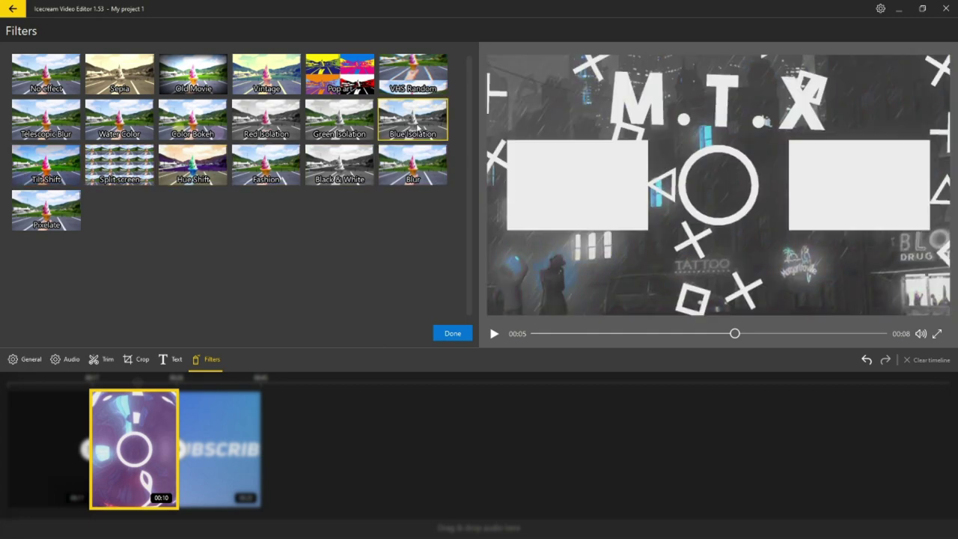
pyautogui.click(333, 82)
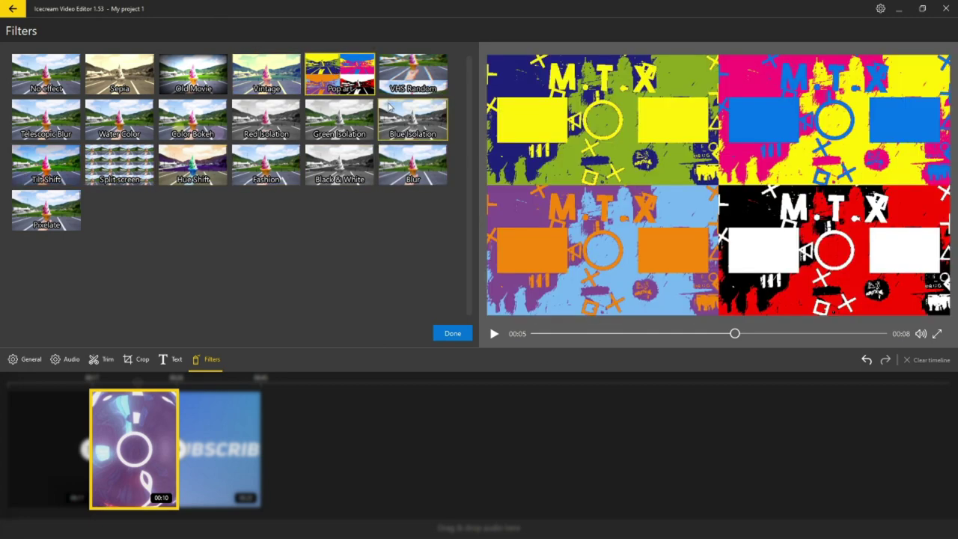
pyautogui.click(261, 121)
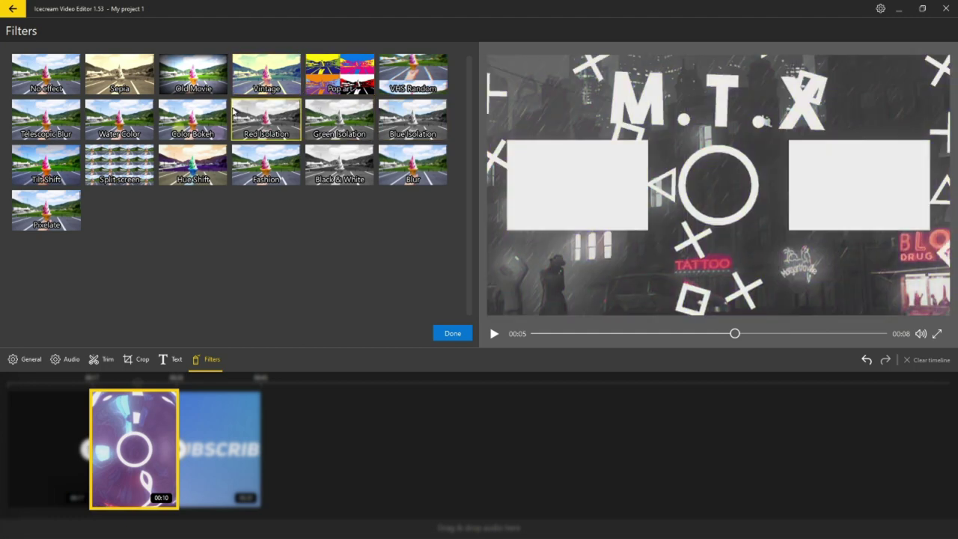
pyautogui.click(122, 164)
pyautogui.click(98, 84)
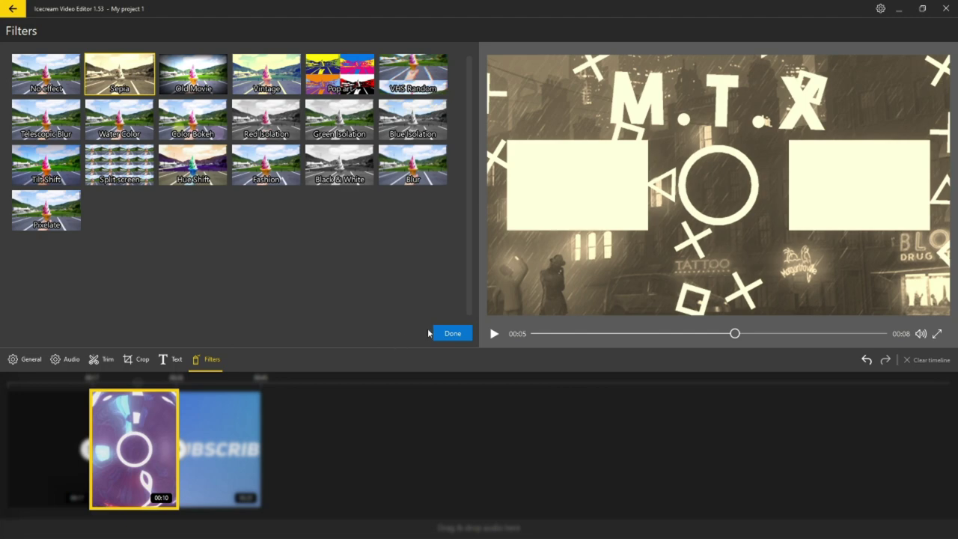
pyautogui.click(441, 333)
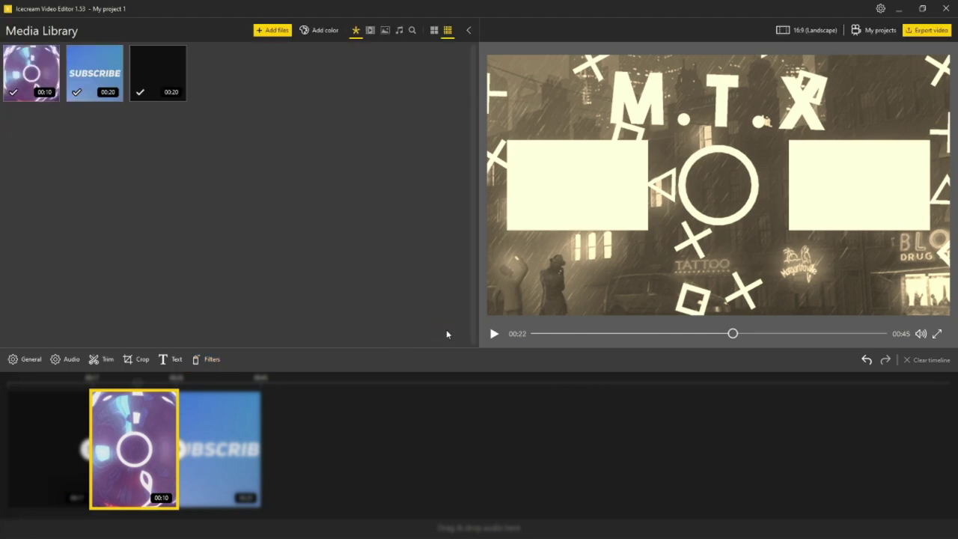
# Play the transition from the first clip into the second, mute the preview, and play on through the Sepia-filtered clip.
pyautogui.click(80, 381)
pyautogui.click(494, 334)
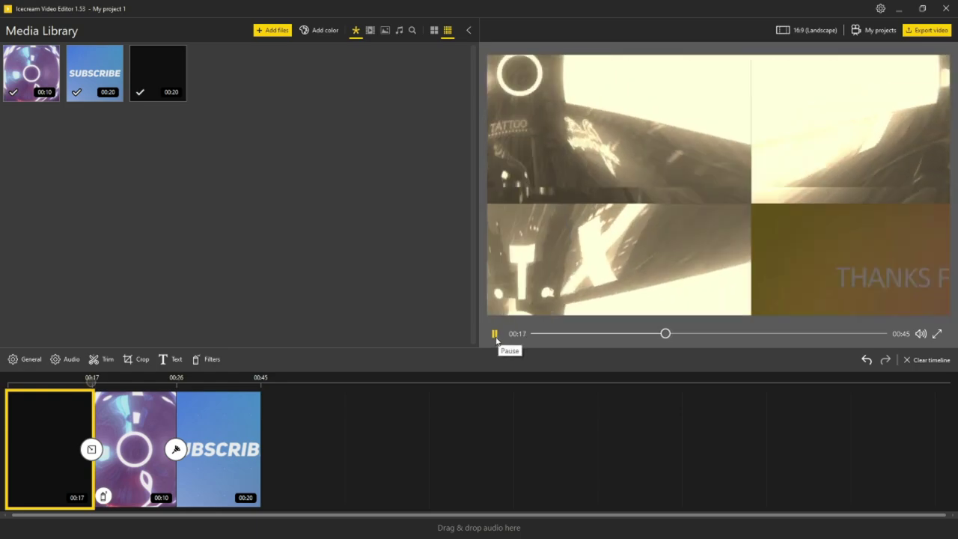
pyautogui.click(494, 334)
pyautogui.moveTo(924, 335)
pyautogui.moveTo(921, 258); pyautogui.dragTo(921, 324)
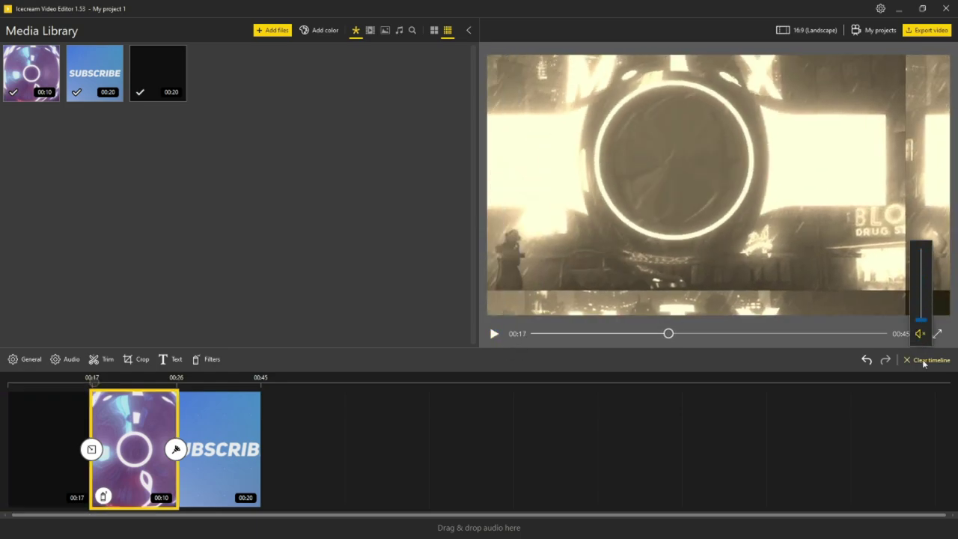
pyautogui.click(53, 390)
pyautogui.click(494, 334)
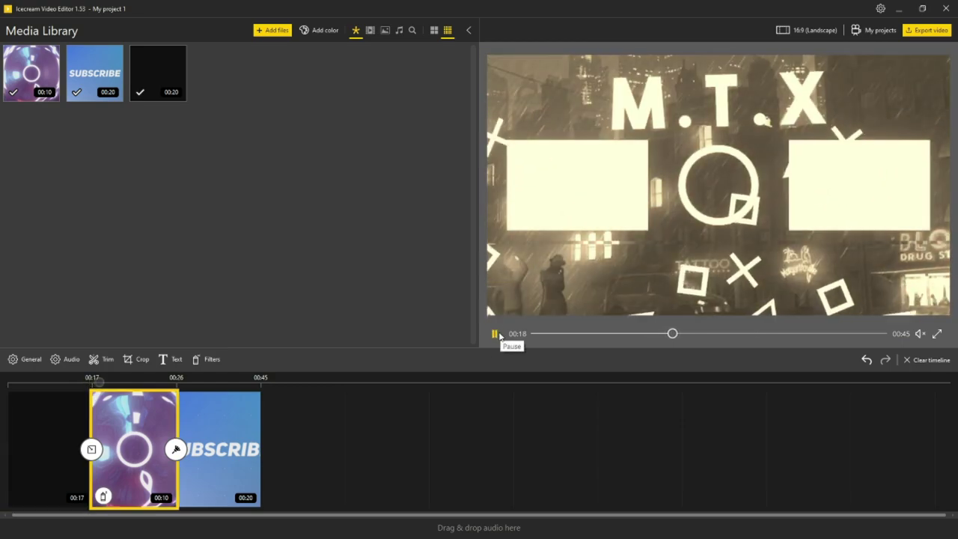
pyautogui.click(494, 334)
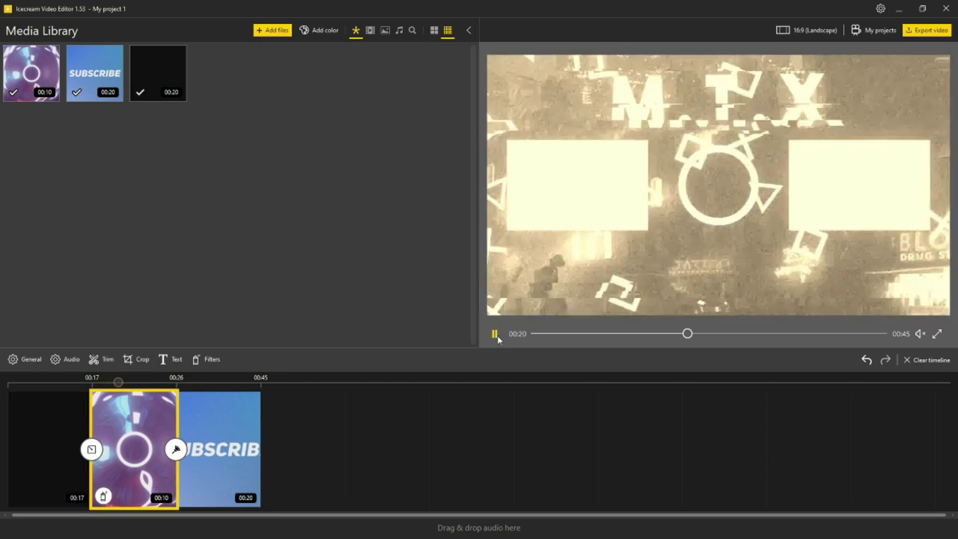
# Add the text SUBSCRIBE to the third clip with no style, centred in the frame.
pyautogui.click(209, 392)
pyautogui.moveTo(210, 385)
pyautogui.mouseDown()
pyautogui.moveTo(189, 383)
pyautogui.moveTo(209, 388)
pyautogui.mouseUp()
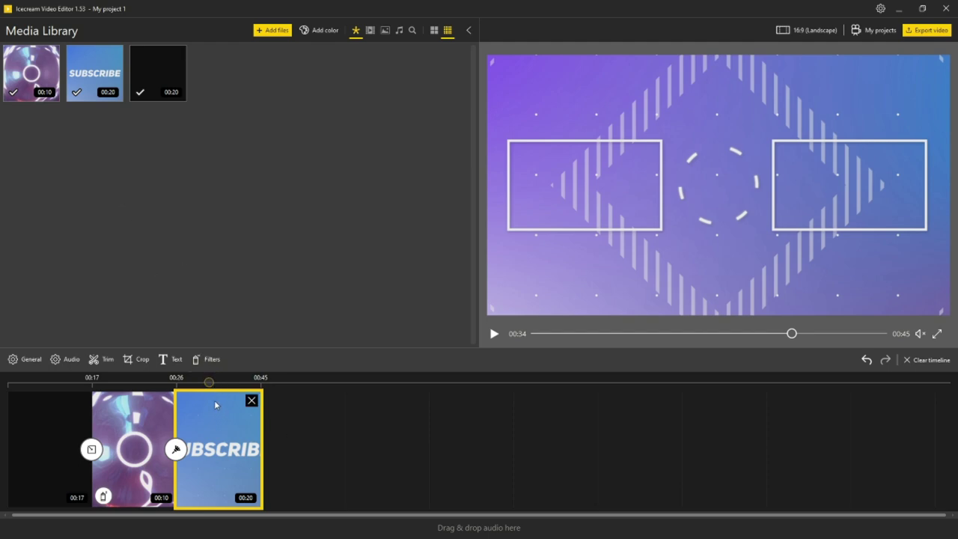
pyautogui.click(175, 360)
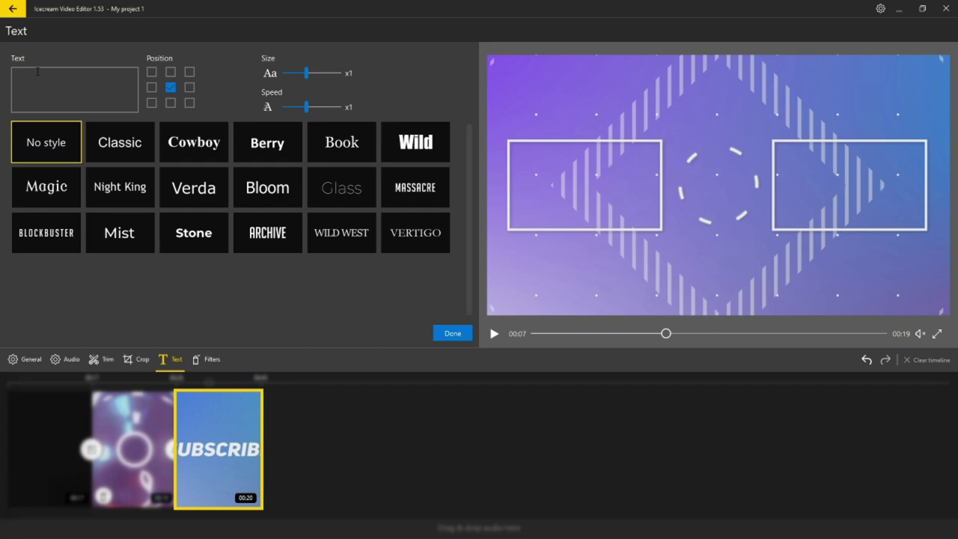
pyautogui.write('SUB')
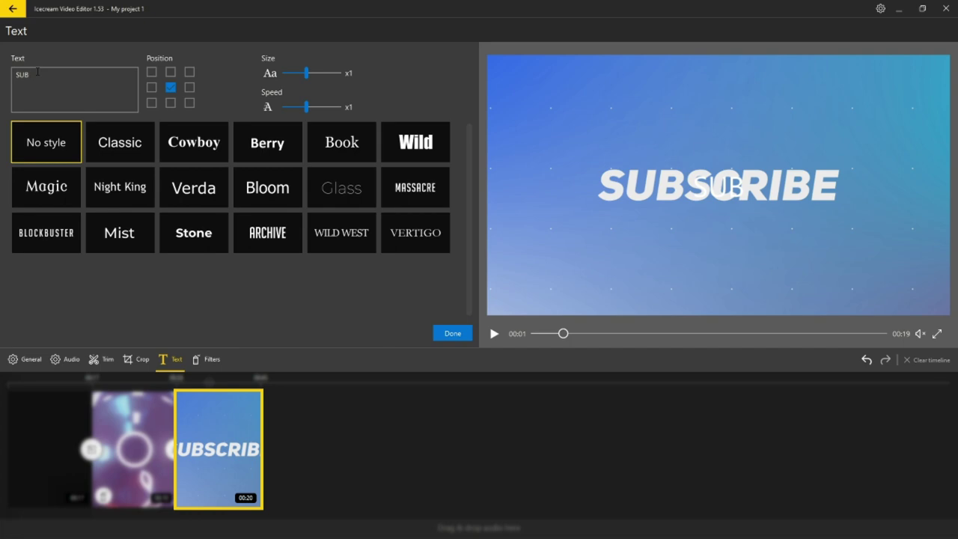
pyautogui.write('SCRIBE')
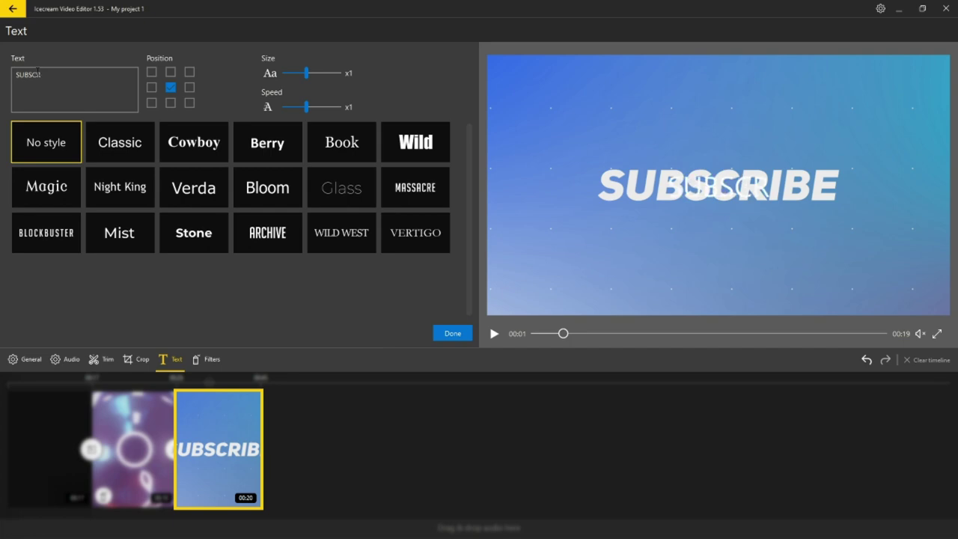